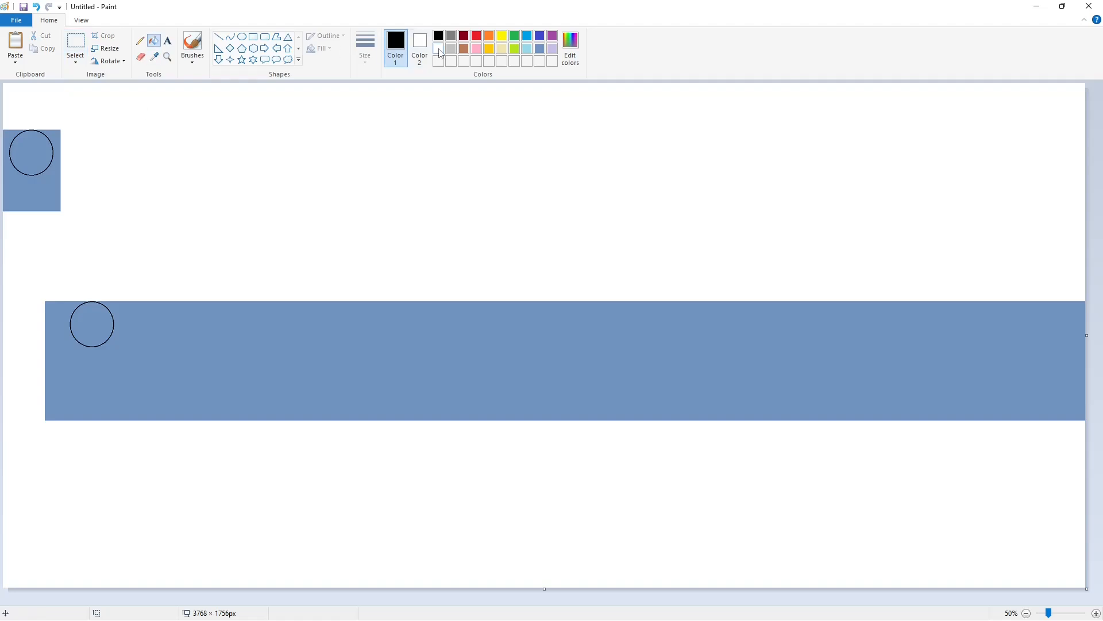
Fill the spare blue patch and the circle on it white, and copy that circle
left_click(439, 49)
left_click(47, 190)
left_click(35, 155)
left_click(75, 42)
left_click_drag(97, 201, 3, 78)
left_click(246, 95)
Draw a vertical dark red guide line across the blue band, to the right of its circle
left_click(219, 36)
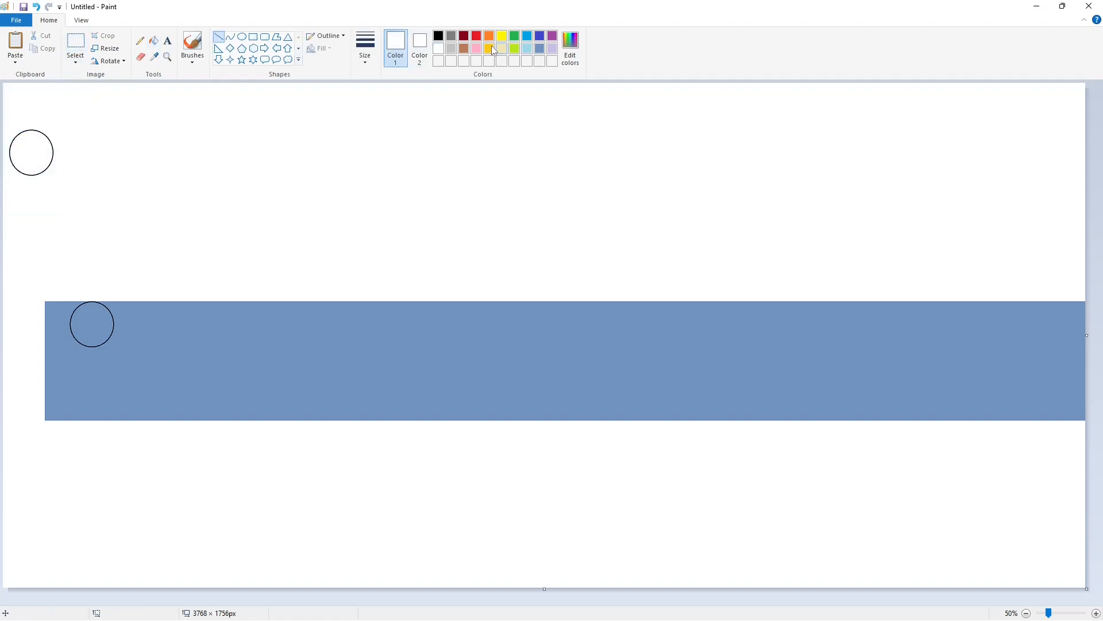
left_click(464, 36)
left_click_drag(189, 281, 190, 392)
Paste the copied circle with a transparent background onto the band, level with the first circle and touching the red guide line
left_click(1096, 613)
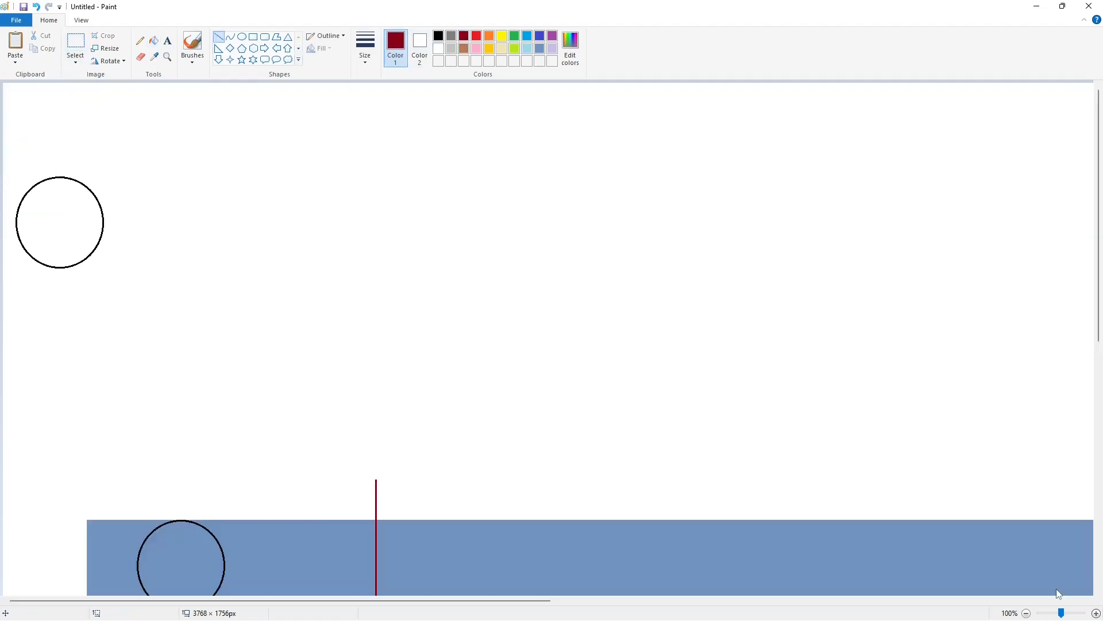
scroll(920, 547, "down", 4)
key("ctrl+v")
left_click(75, 61)
left_click(109, 166)
left_click_drag(60, 214, 282, 296)
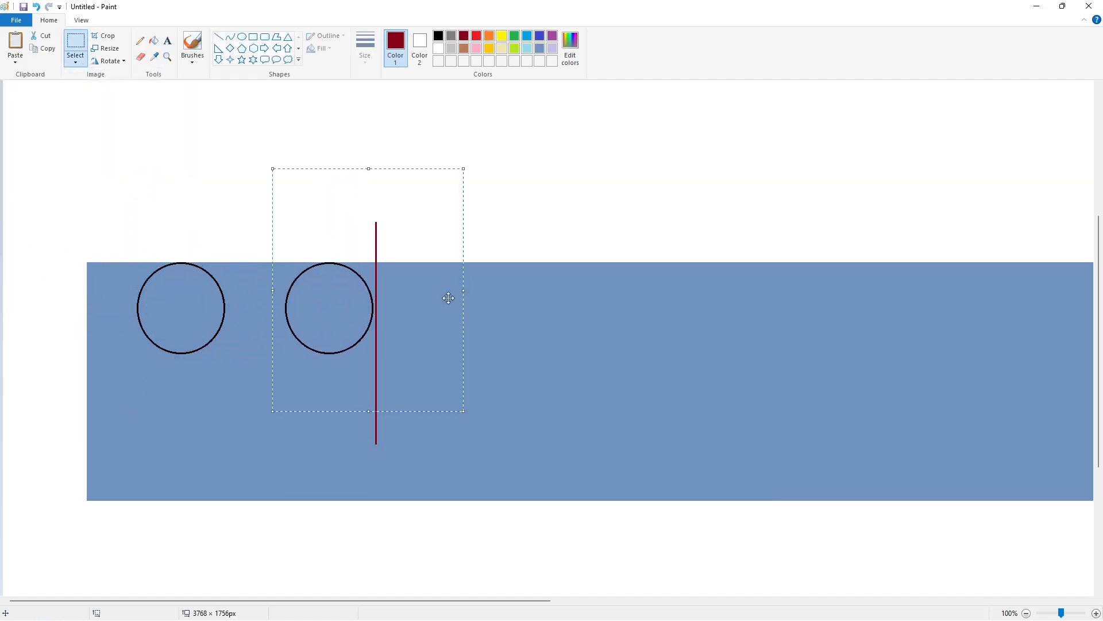
key("Right")
key("Left")
Draw a black horizontal line joining the bottoms of the two circles on the band
left_click(229, 39)
left_click(220, 37)
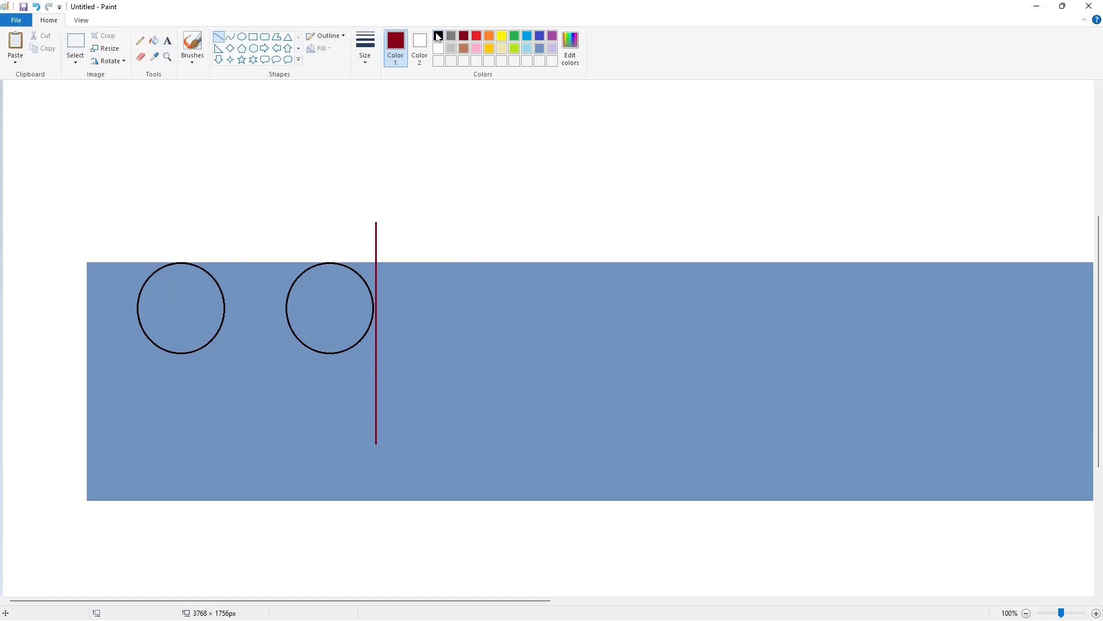
left_click(437, 36)
left_click_drag(184, 348, 327, 348)
key("Down")
key("Down")
key("Down")
key("Down")
key("Down")
key("Down")
key("Down")
key("Down")
left_click(450, 343)
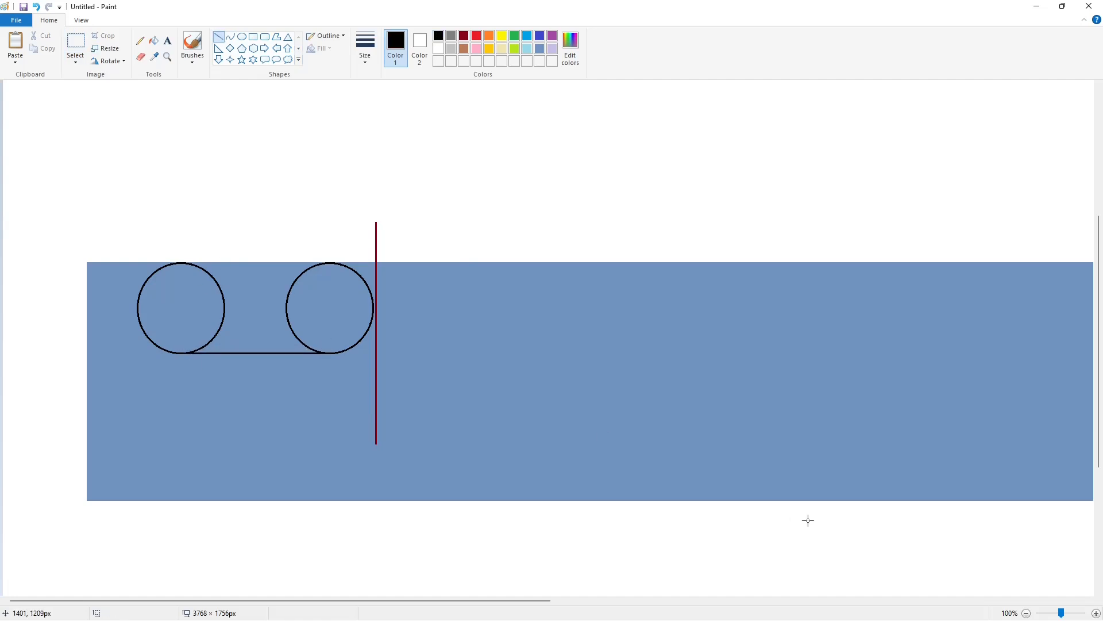
Draw two vertical black lines from the horizontal line down past the band to form the T's stem
scroll(808, 520, "down", 1)
left_click_drag(107, 346, 107, 437)
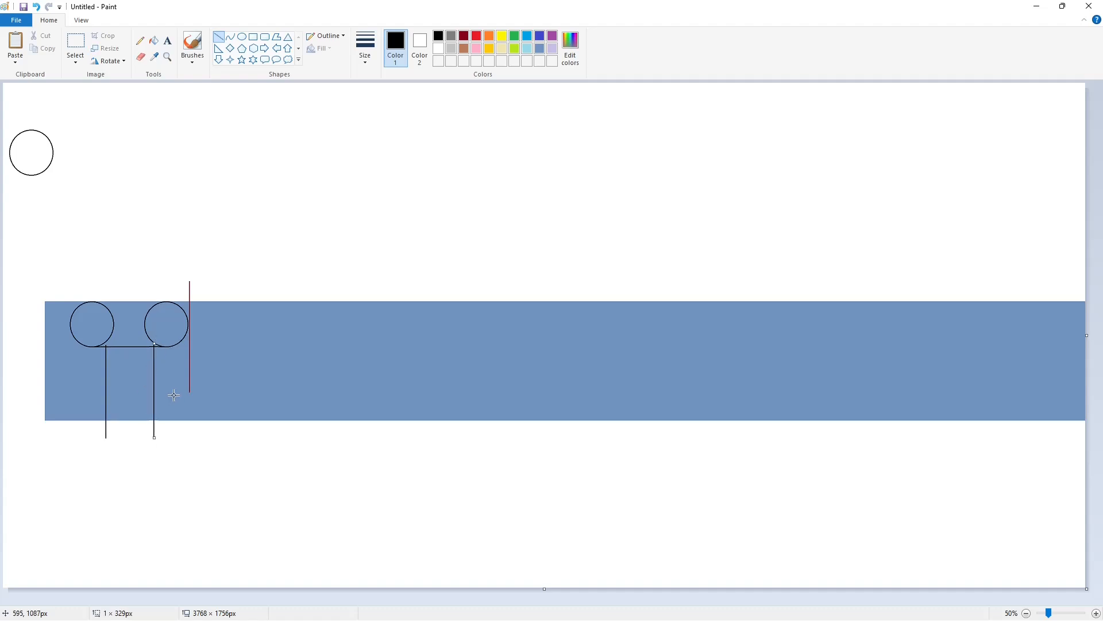
left_click(624, 477)
Fill the circles, the crossbar between them and the stem black to make a solid T
left_click(1097, 613)
scroll(960, 559, "down", 7)
left_click(154, 42)
left_click(181, 181)
left_click(256, 187)
left_click(330, 181)
left_click(256, 270)
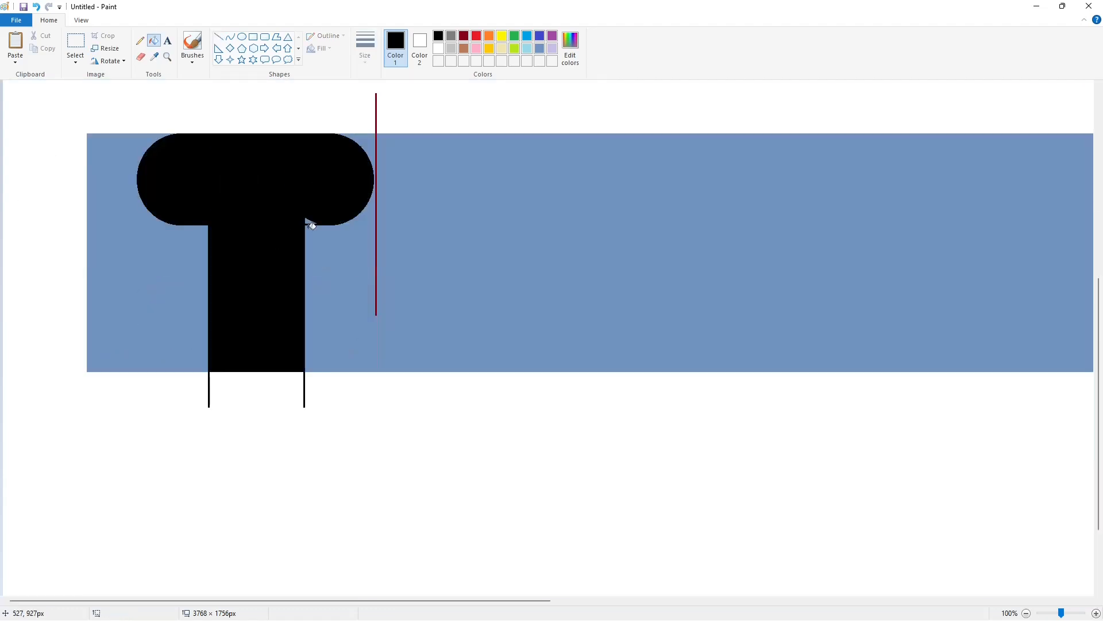
Clear the stem's leftover lines below the band and the blue beside the T with white, and recolour the guide line blue-gray
left_click(220, 38)
left_click(438, 48)
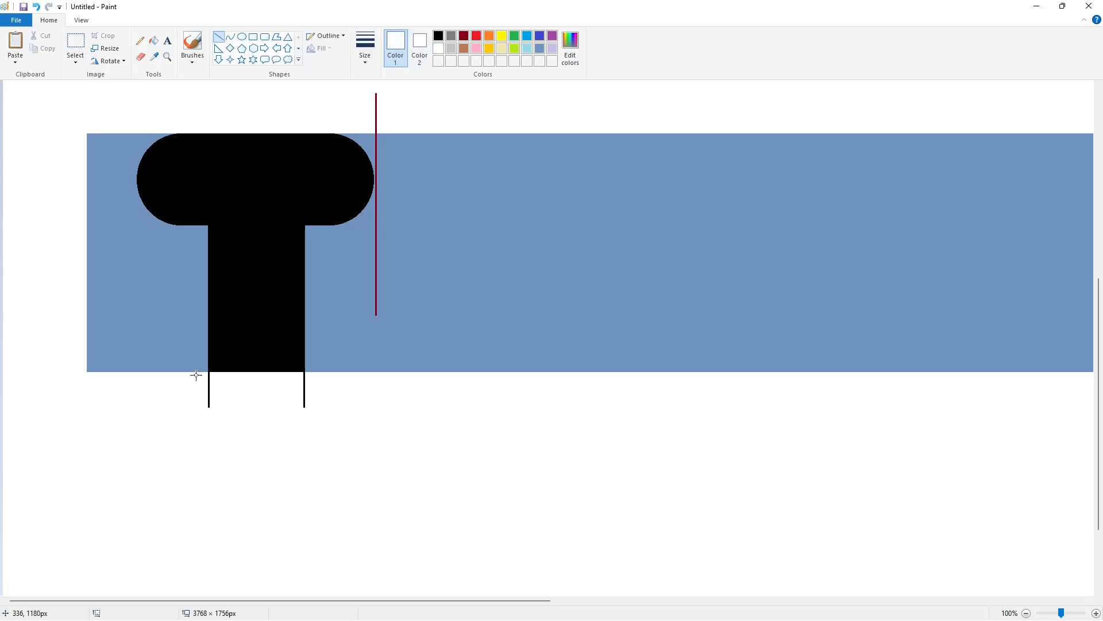
left_click(154, 41)
left_click(206, 344)
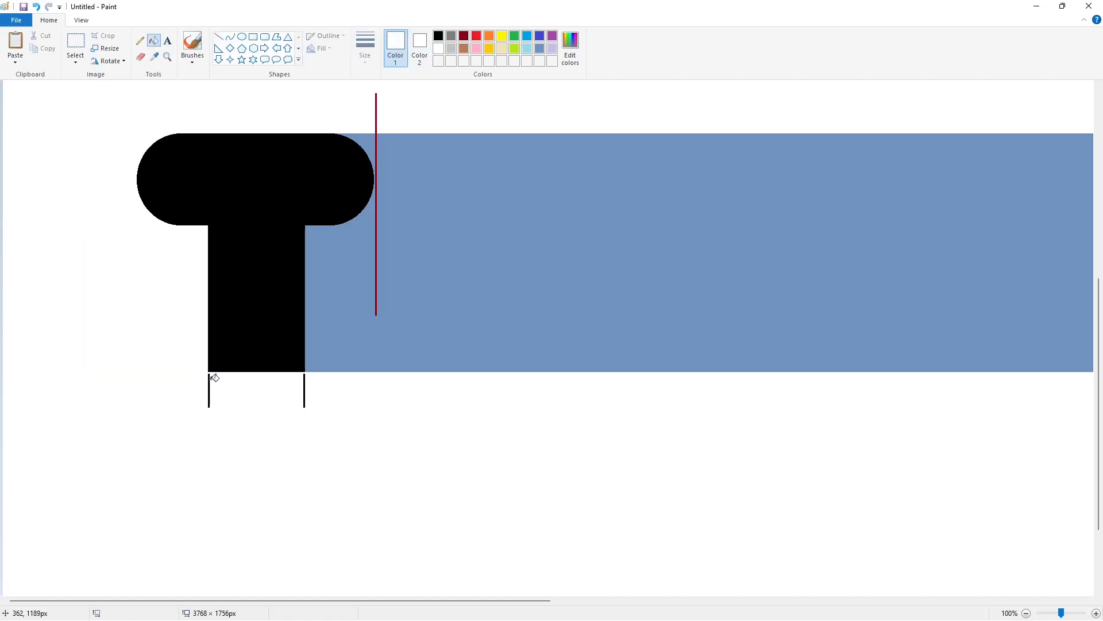
left_click(542, 49)
left_click(379, 240)
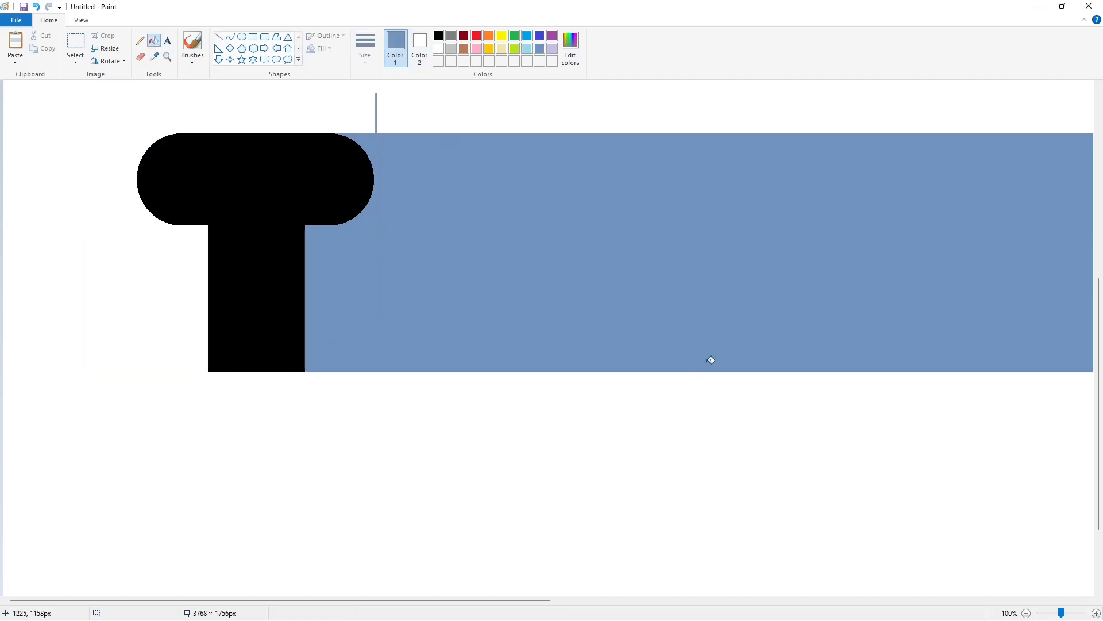
Draw a black circle spanning the band's height beside the T, with a narrow upright oval at its centre
scroll(711, 359, "down", 1)
left_click(242, 37)
left_click(438, 36)
left_click_drag(199, 316, 287, 414)
left_click_drag(233, 357, 238, 342)
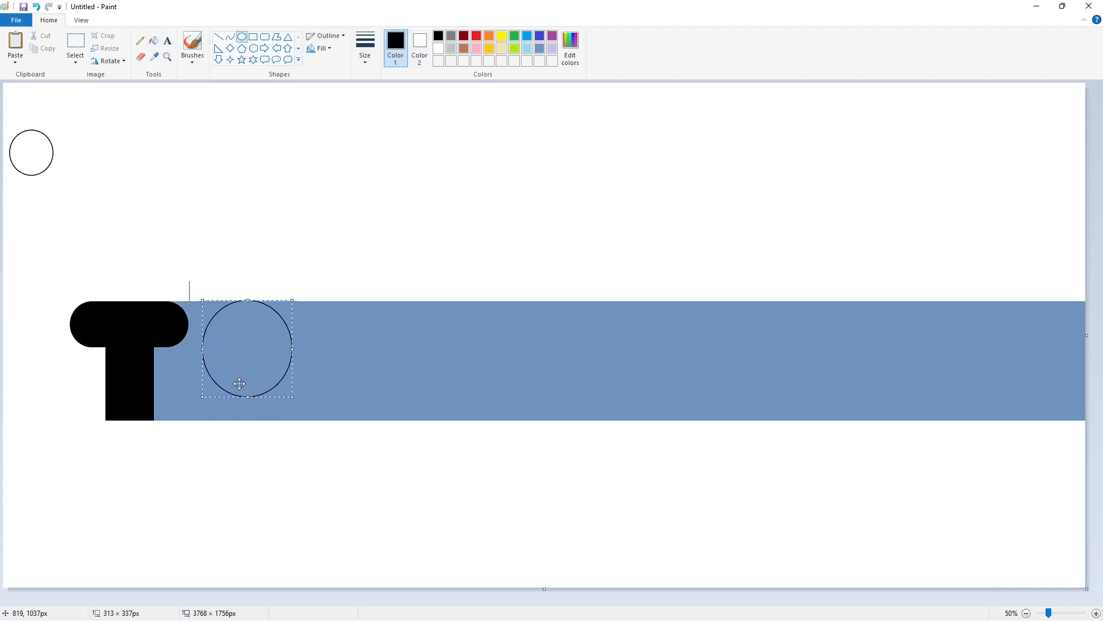
left_click_drag(248, 398, 265, 426)
left_click_drag(261, 364, 247, 364)
left_click_drag(277, 363, 307, 366)
left_click(368, 392)
left_click_drag(232, 332, 267, 389)
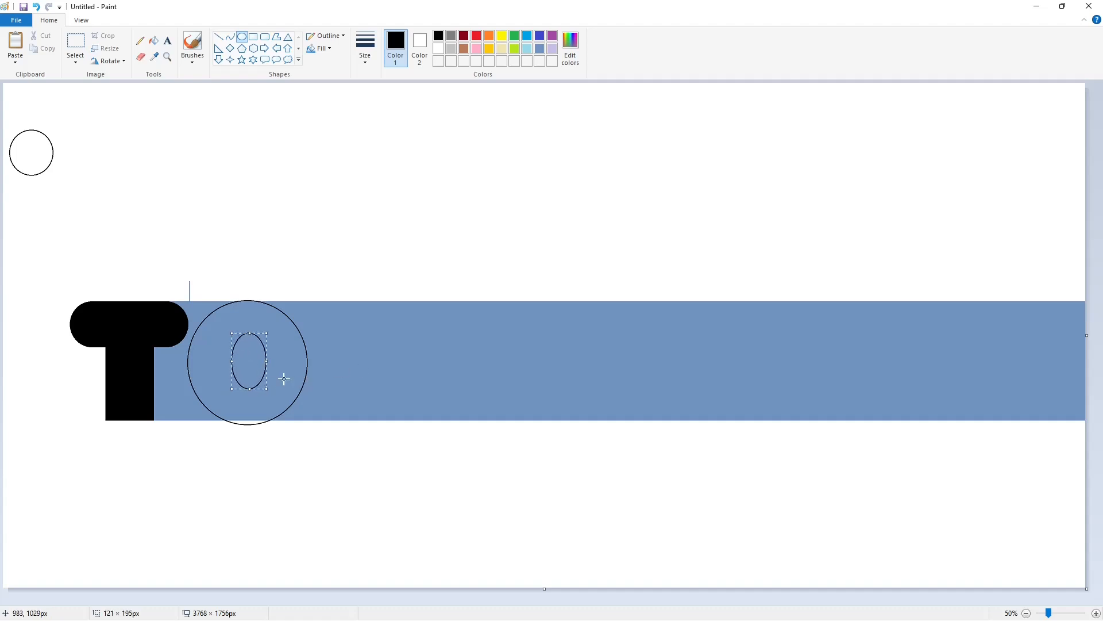
left_click(326, 340)
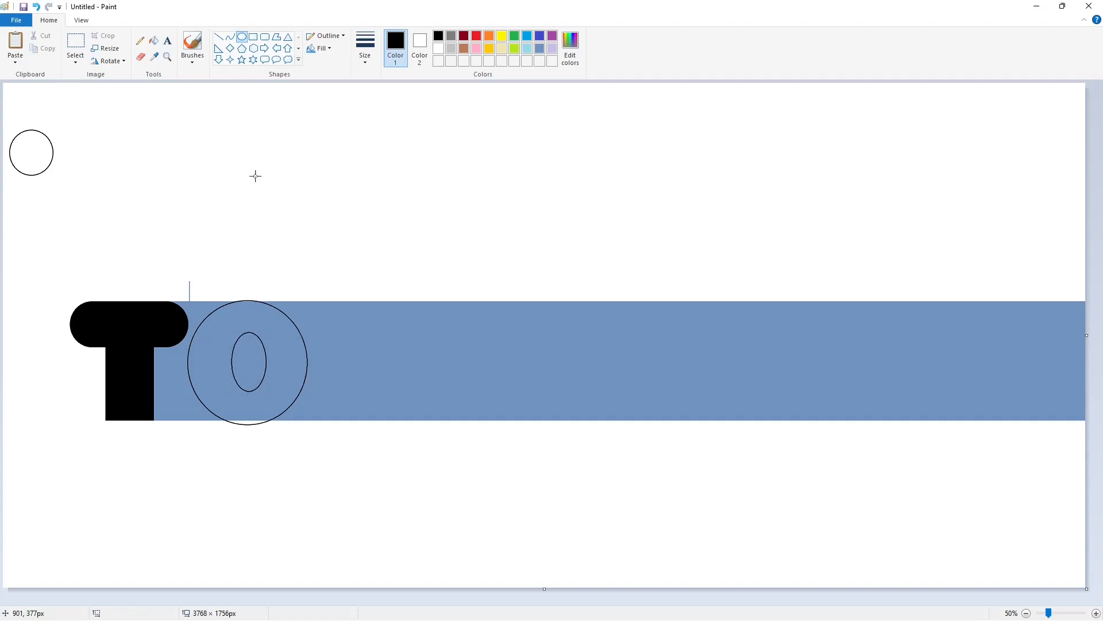
Draw three horizontal lines across the oval and the ring's right side to outline the e's crossbar and opening
left_click(219, 36)
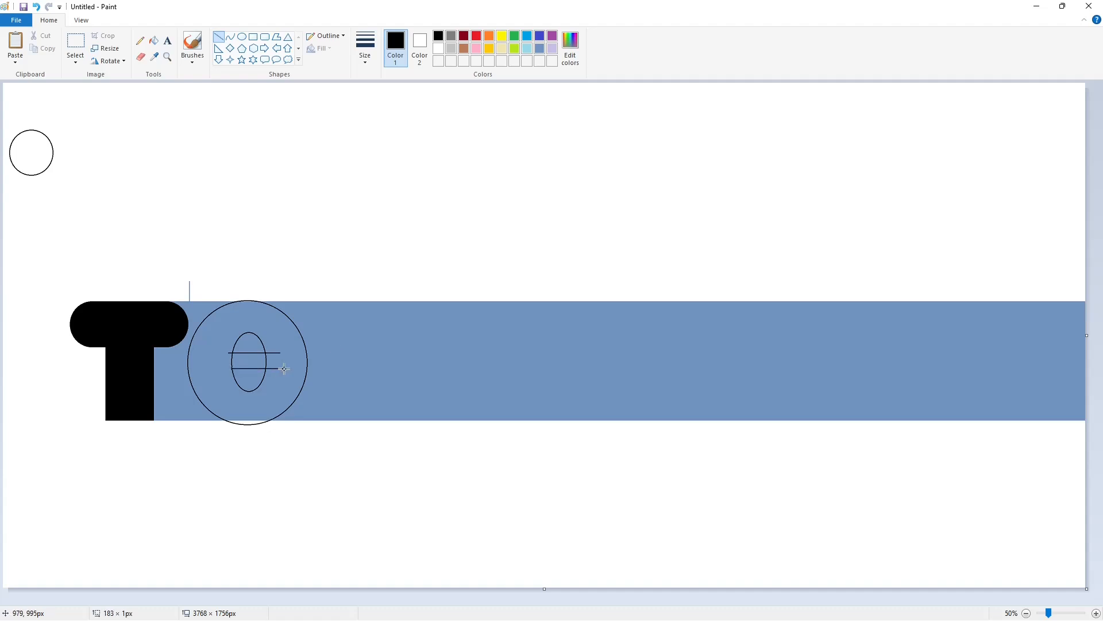
left_click_drag(305, 368, 305, 368)
left_click(300, 380)
scroll(281, 379, "down", 2)
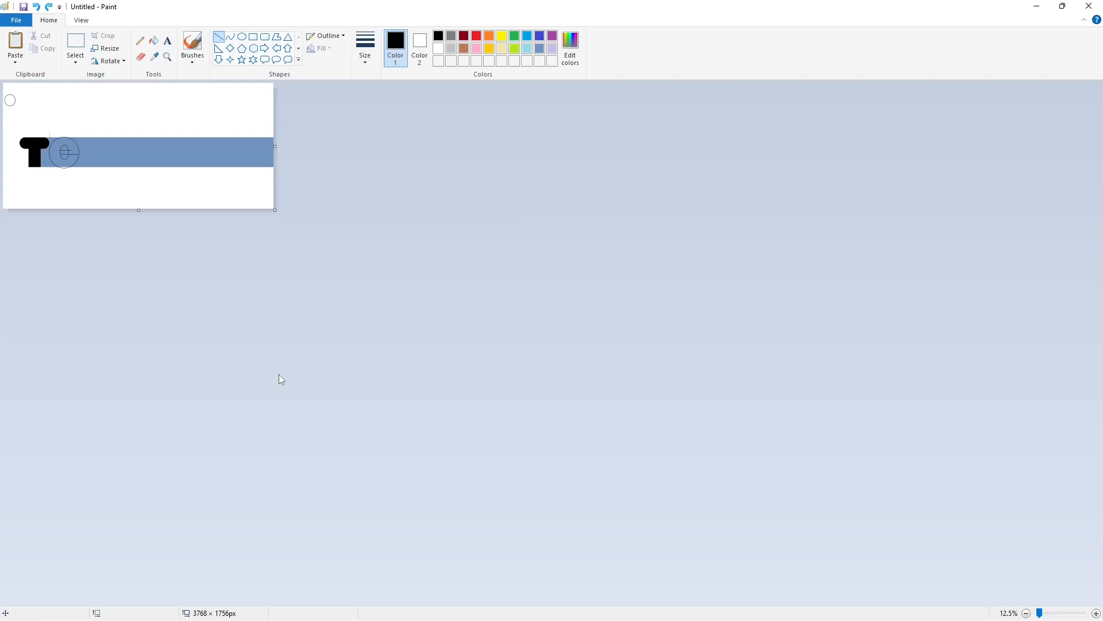
left_click(1094, 613)
left_click(1095, 613)
left_click(857, 548)
scroll(844, 558, "up", 1)
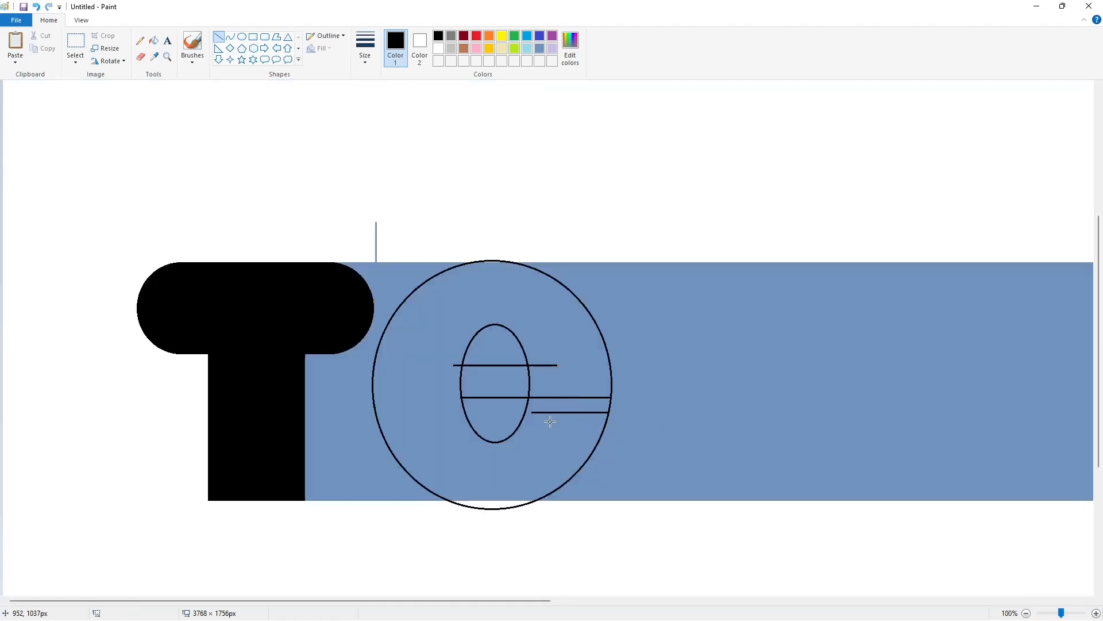
Fill the e's ring and crossbar black, leaving its two inner areas and the narrow opening unfilled
left_click(154, 40)
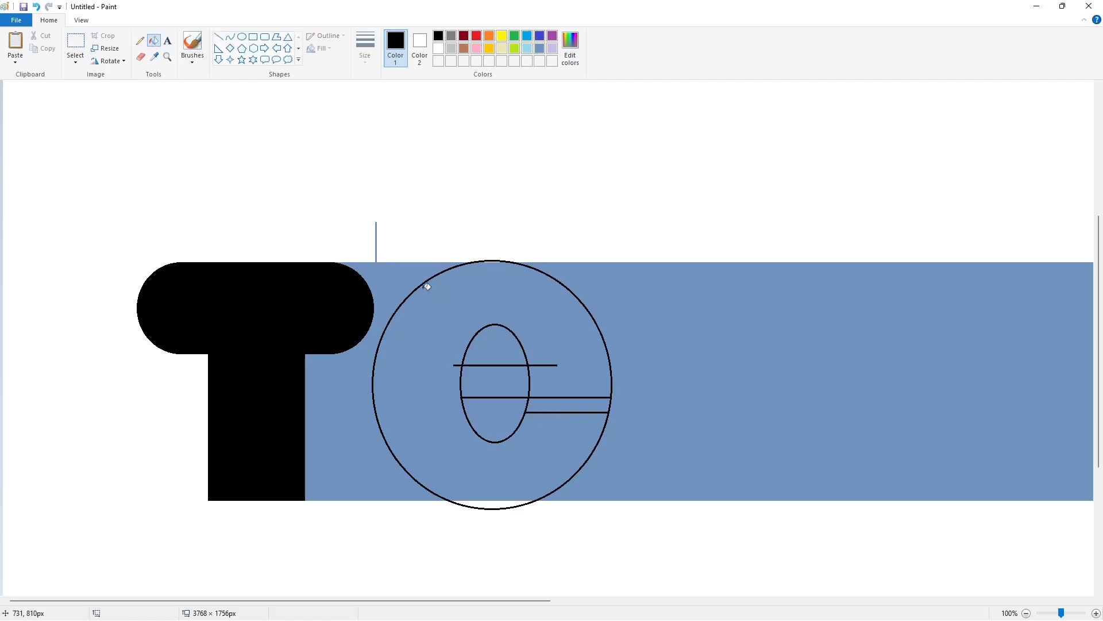
left_click(438, 49)
left_click(508, 287)
left_click(438, 36)
left_click(473, 278)
left_click(495, 381)
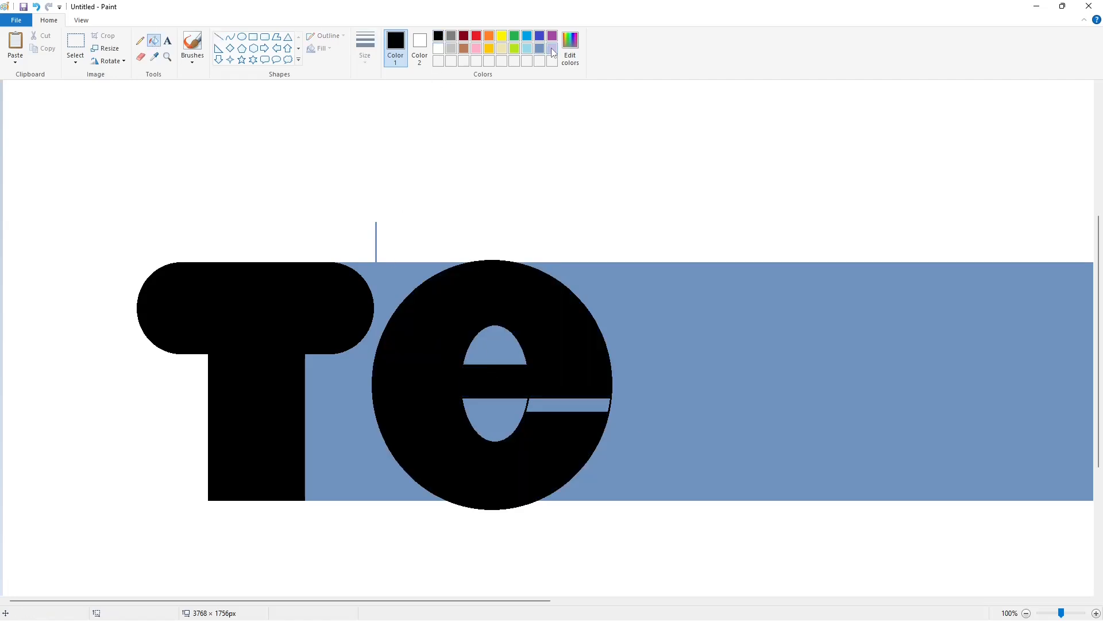
Clear the leftover outline pieces in the e's opening with blue-gray, and fill the blue between the T and e white
left_click(540, 48)
left_click(218, 36)
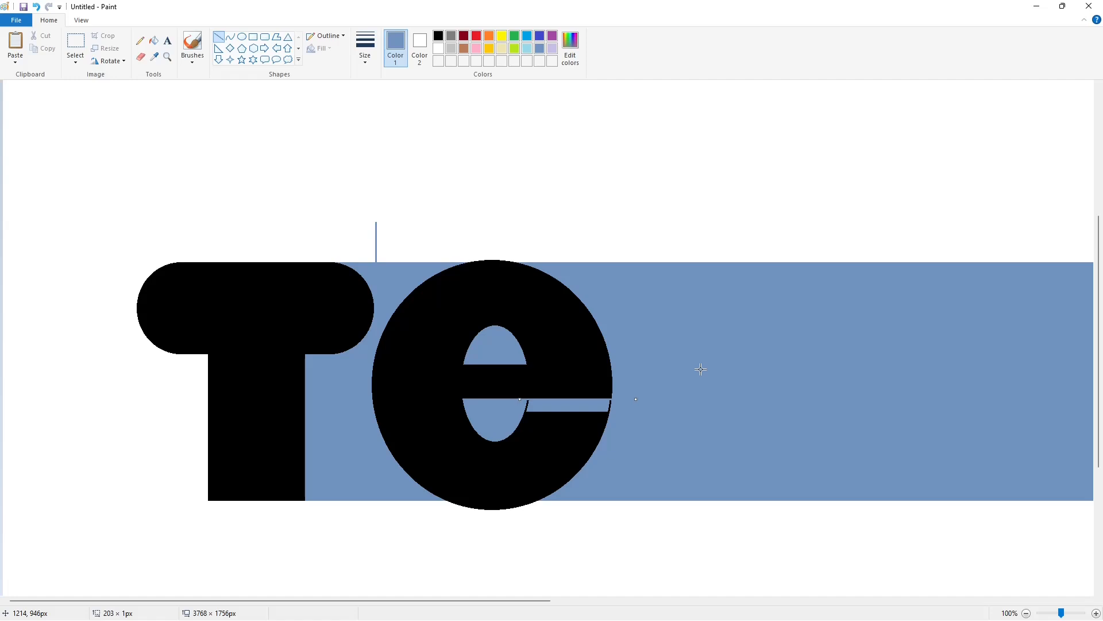
left_click(154, 40)
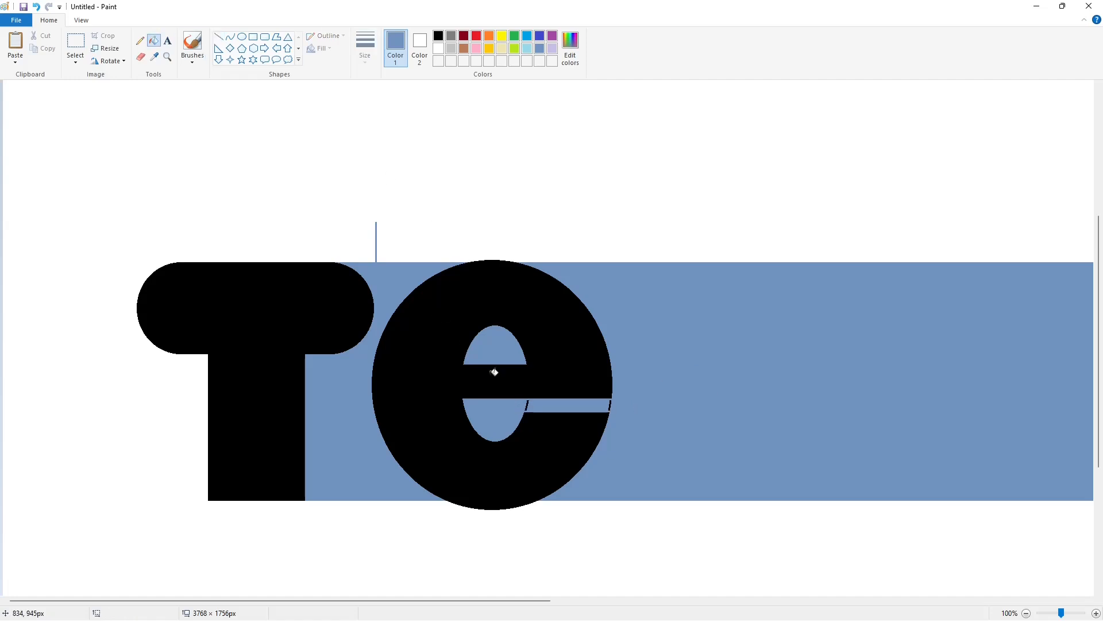
left_click(438, 48)
left_click(404, 280)
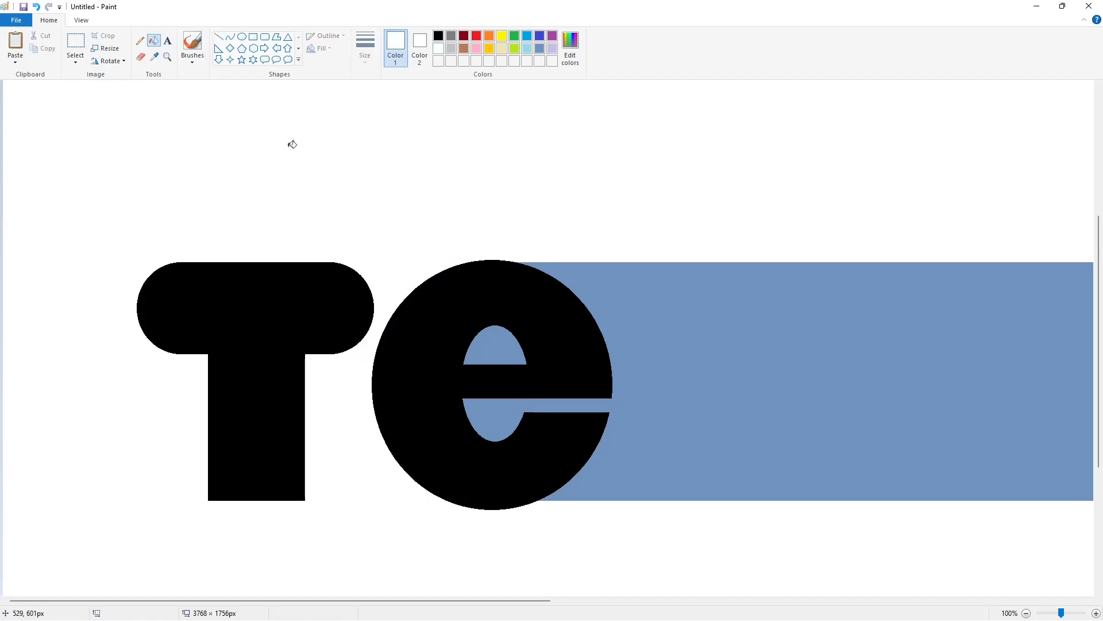
Paste a copy of the e into the blank area above the band and fill its surrounding and inner blue white
left_click(76, 42)
left_click_drag(362, 551, 366, 554)
key("ctrl+c")
scroll(753, 495, "up", 5)
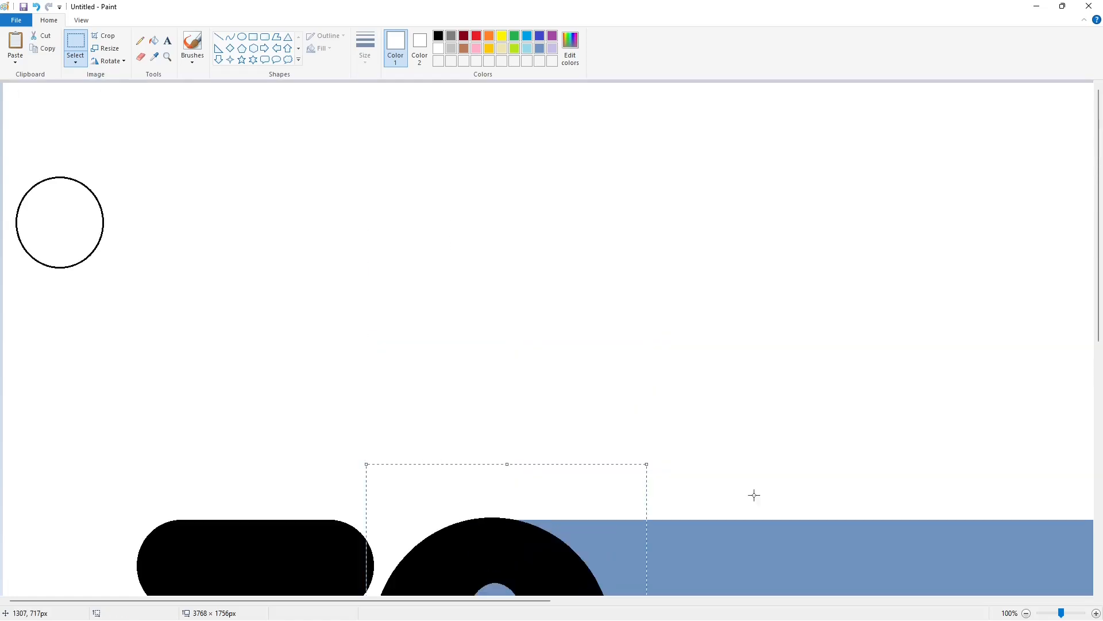
key("ctrl+v")
left_click_drag(98, 233, 337, 256)
left_click(154, 40)
left_click(247, 206)
left_click(370, 247)
left_click(370, 318)
Copy the cleaned e and place the duplicate on the band just right of the first e
left_click(76, 42)
left_click_drag(183, 113, 510, 450)
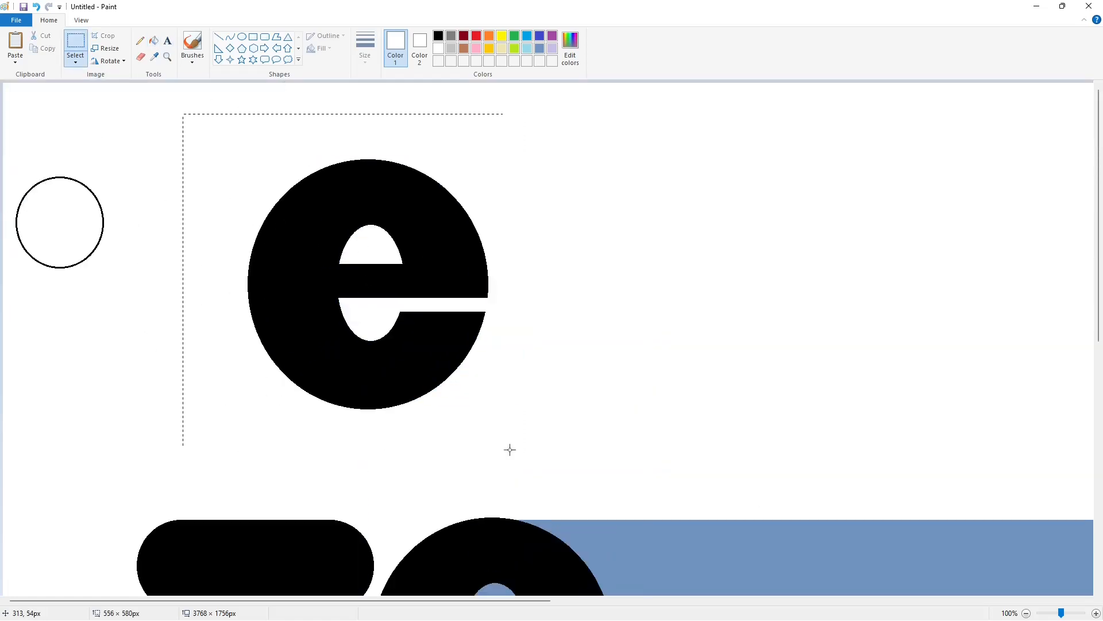
scroll(918, 532, "down", 1)
key("ctrl+v")
left_click_drag(74, 165, 357, 358)
left_click(600, 357)
Draw a black circle spanning the band's height beside the second e, with a small oval near its centre
left_click(242, 37)
left_click(438, 36)
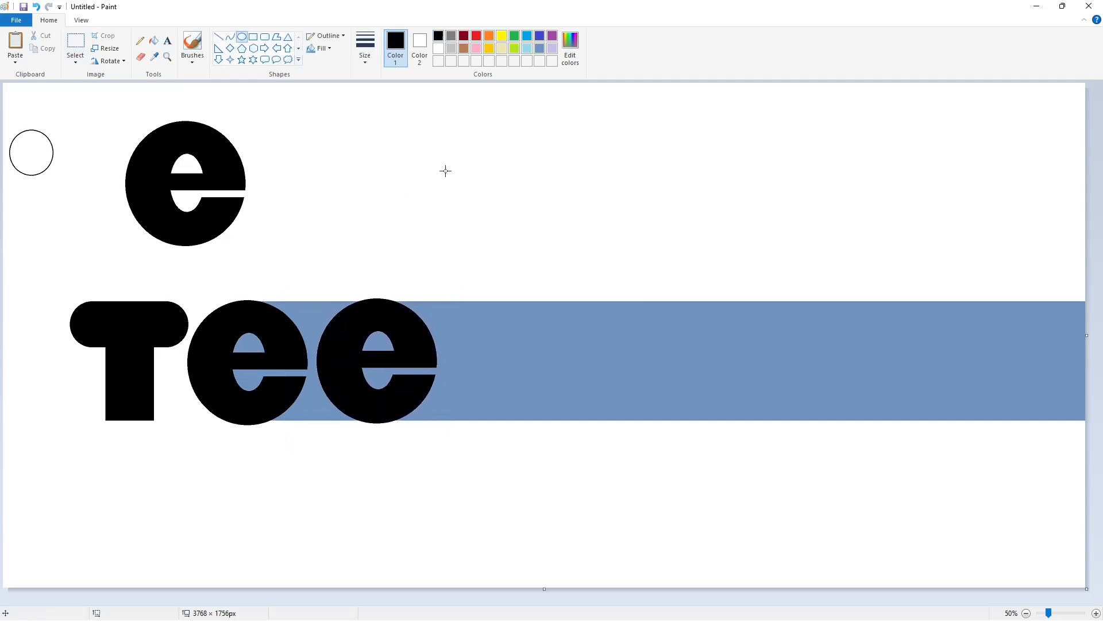
mouse_move(452, 317)
left_mouse_down()
mouse_move(557, 418)
mouse_move(533, 372)
mouse_move(508, 416)
mouse_move(517, 389)
mouse_move(569, 363)
left_mouse_up()
left_click_drag(508, 417, 506, 421)
left_click(628, 374)
left_click_drag(493, 337, 524, 372)
left_click(611, 366)
Draw vertical black lines from the large circle's left and right edges down past the band for the n's outer sides
left_click(1097, 613)
scroll(804, 517, "down", 7)
left_click_drag(402, 601, 585, 601)
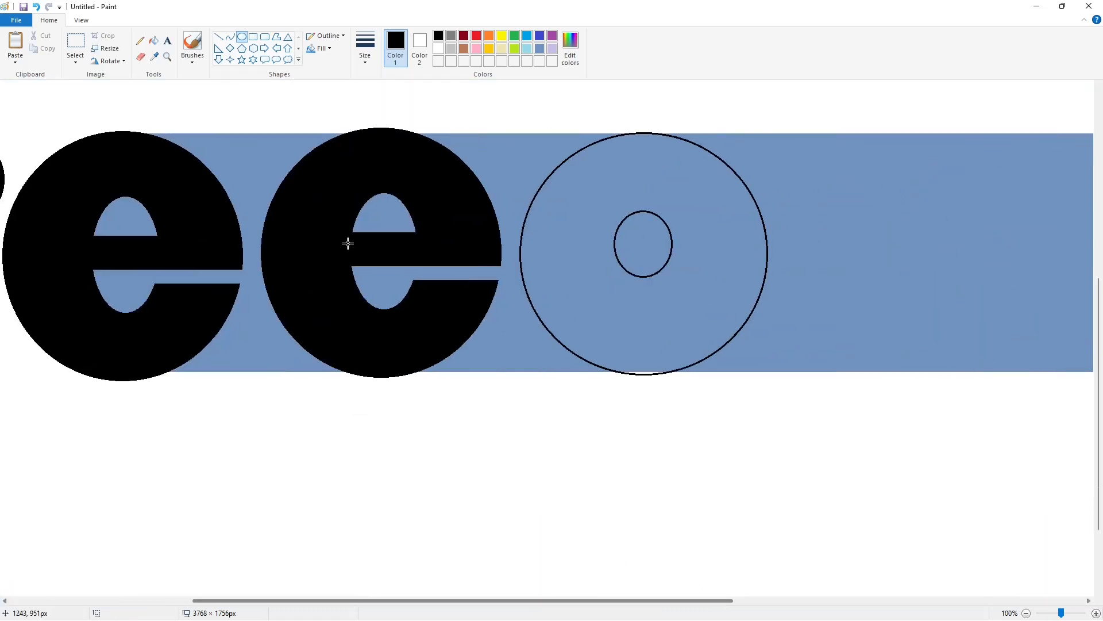
left_click(218, 37)
left_click_drag(524, 254, 524, 395)
key("Left")
key("Left")
key("Left")
key("Left")
key("Left")
left_click(727, 267)
left_click_drag(767, 253, 767, 386)
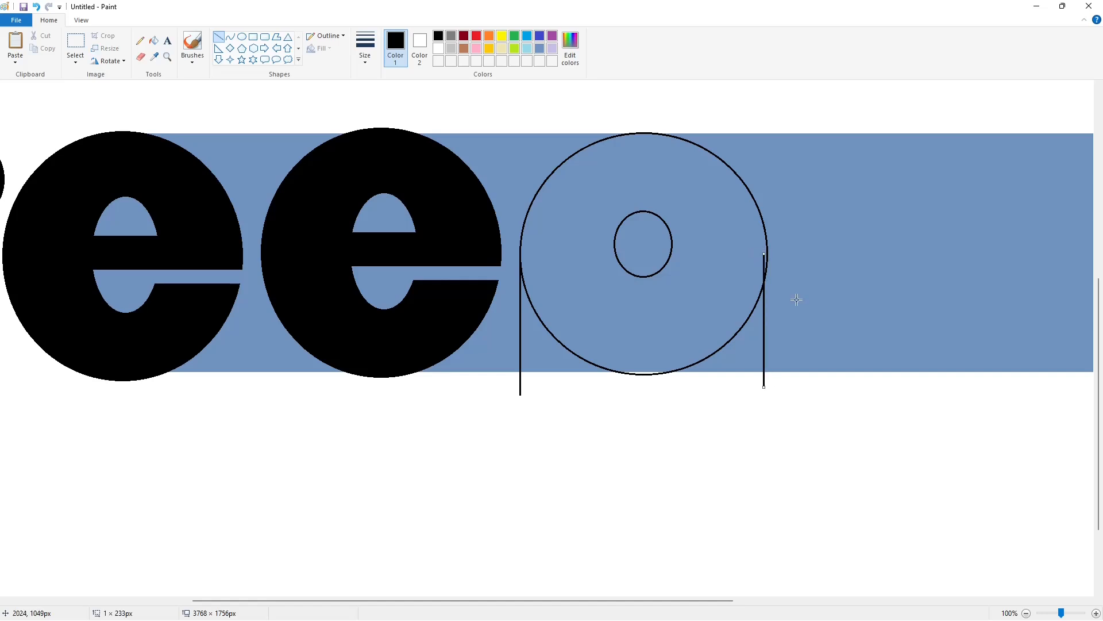
Draw dark red vertical lines down from the small oval's sides and fill the channel between them white
left_click_drag(616, 244, 615, 407)
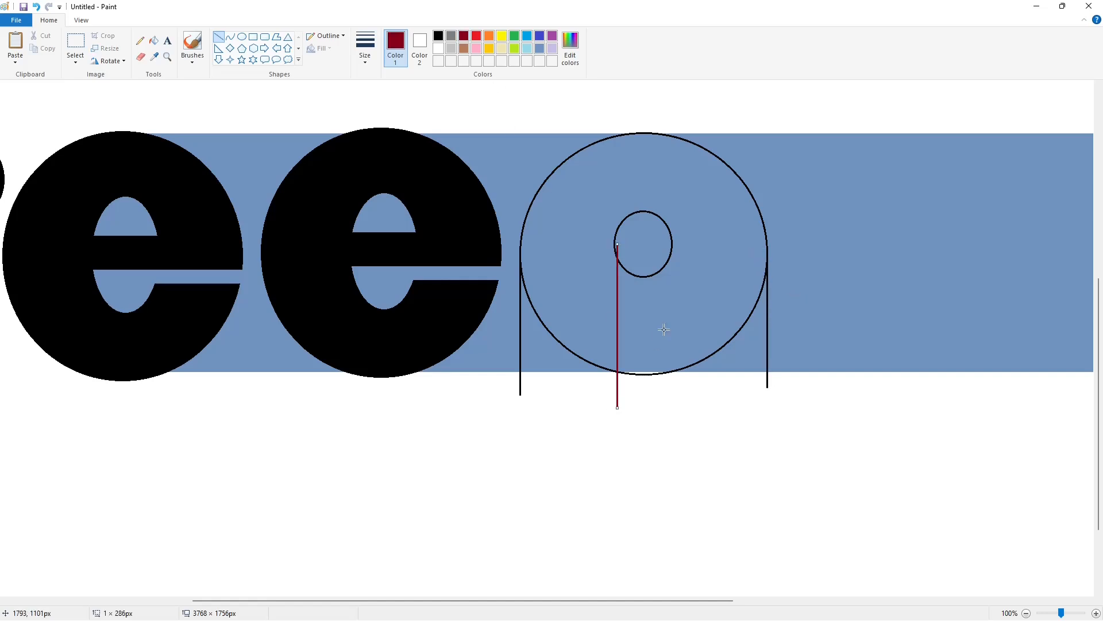
left_click_drag(671, 243, 671, 394)
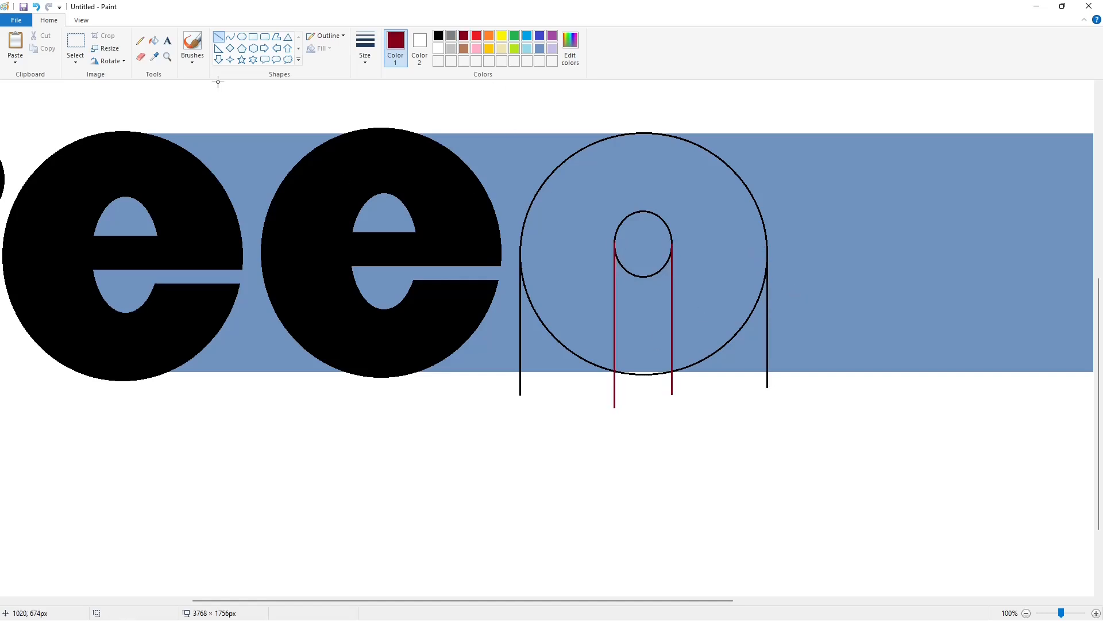
left_click(154, 40)
left_click(438, 48)
left_click(643, 242)
left_click(640, 276)
left_click(638, 344)
left_click(633, 373)
Fill the n's arch and both legs black, and recolour the whole letter dark red
left_click(438, 36)
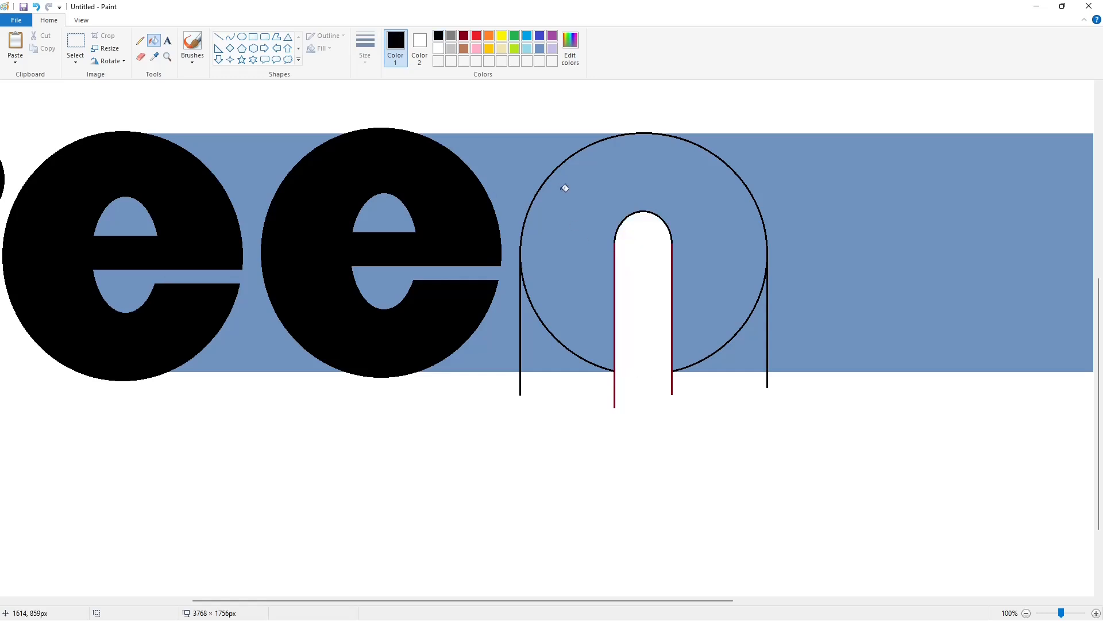
left_click(563, 188)
left_click(540, 350)
left_click(717, 366)
left_click(464, 36)
left_click(574, 195)
Trim the n's legs with a white line along the band's lower edge, and fill the blue in and around both e's white
left_click(218, 36)
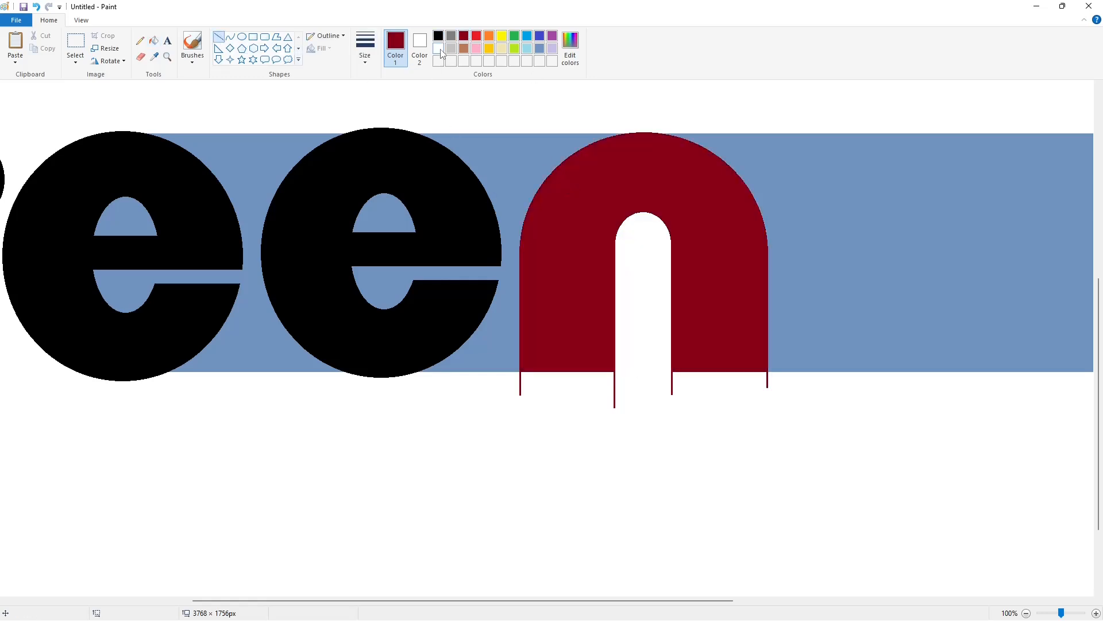
left_click(439, 48)
left_click_drag(520, 373, 756, 374)
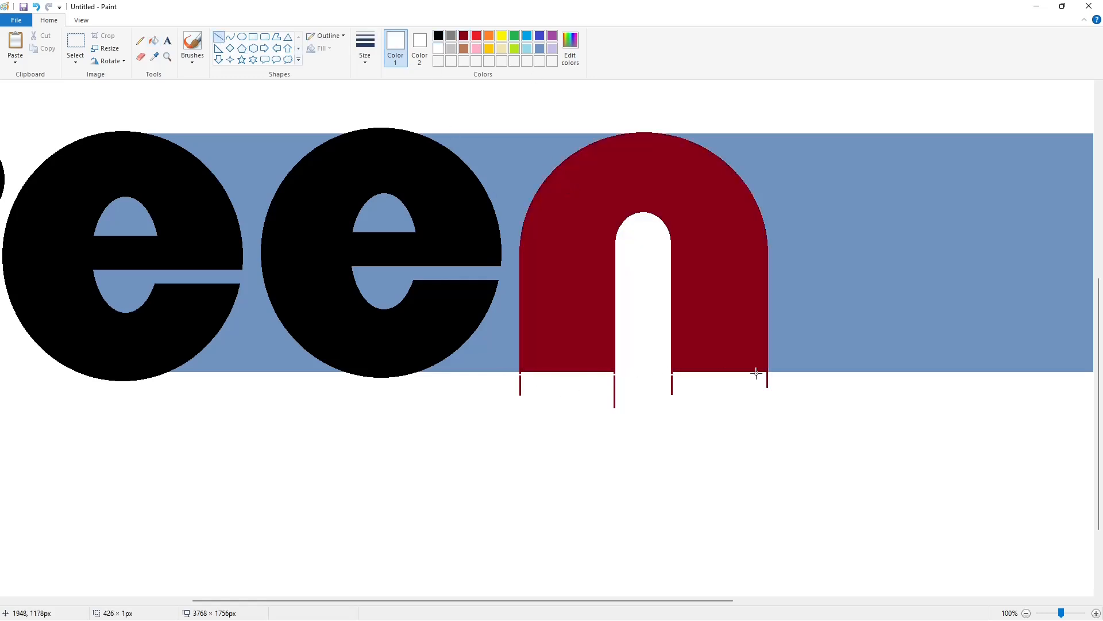
left_click(154, 41)
left_click(127, 220)
left_click(130, 285)
left_click(383, 218)
left_click(386, 287)
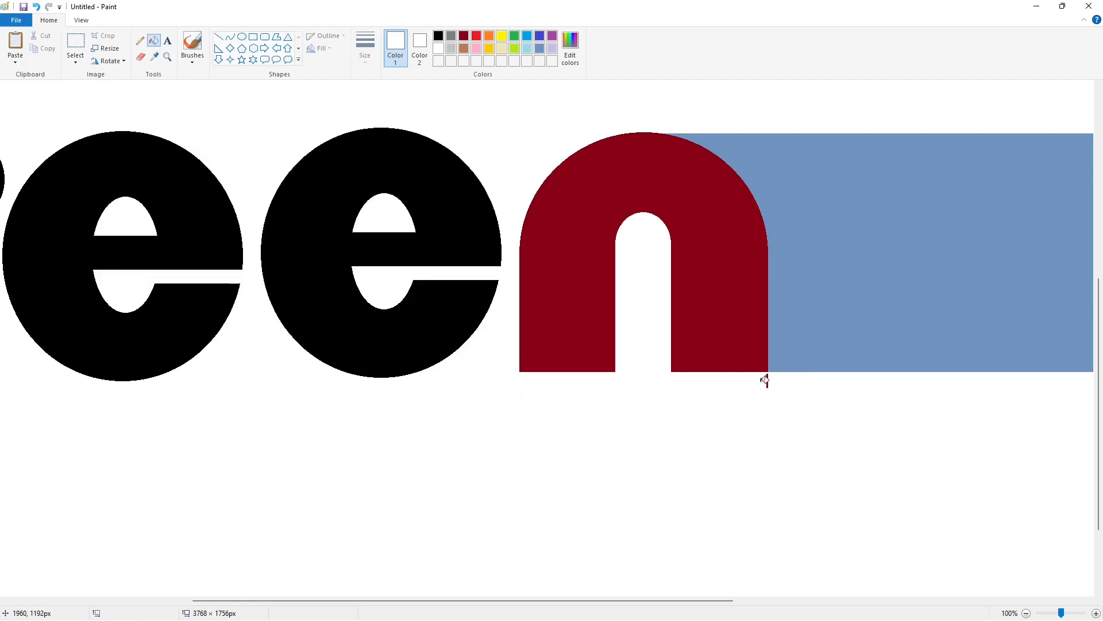
Recolour the n black, and place a copy of it in the blank area above with its leftover blue filled white
left_click(438, 35)
left_click(569, 259)
left_click(75, 43)
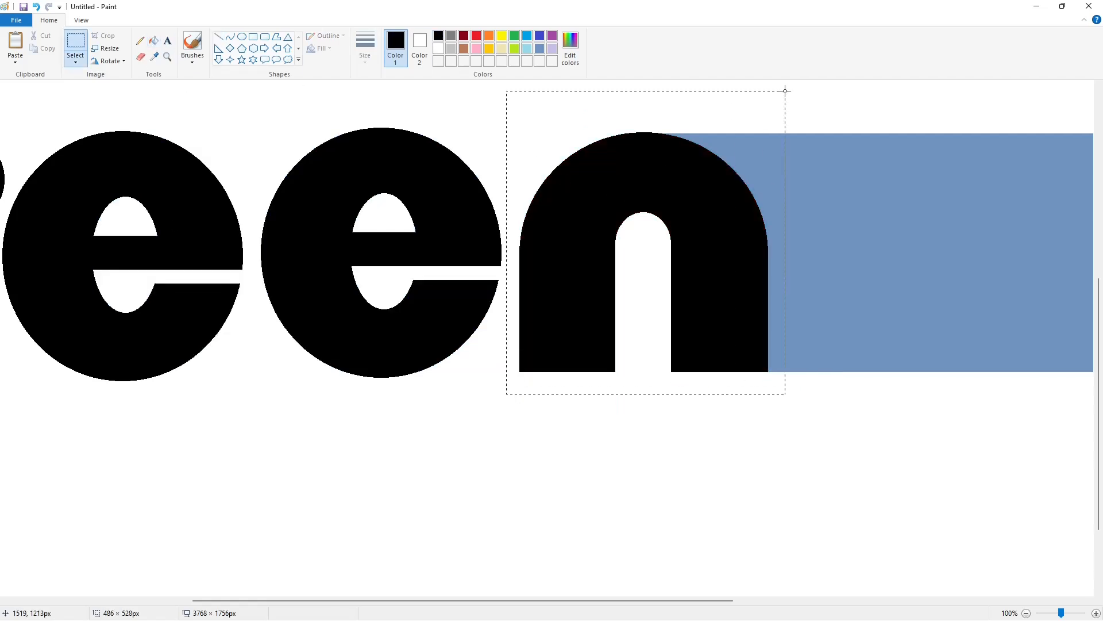
key("ctrl+c")
scroll(896, 451, "up", 10)
key("ctrl+v")
left_click_drag(165, 253, 396, 234)
left_click(153, 41)
left_click(438, 48)
left_click(493, 135)
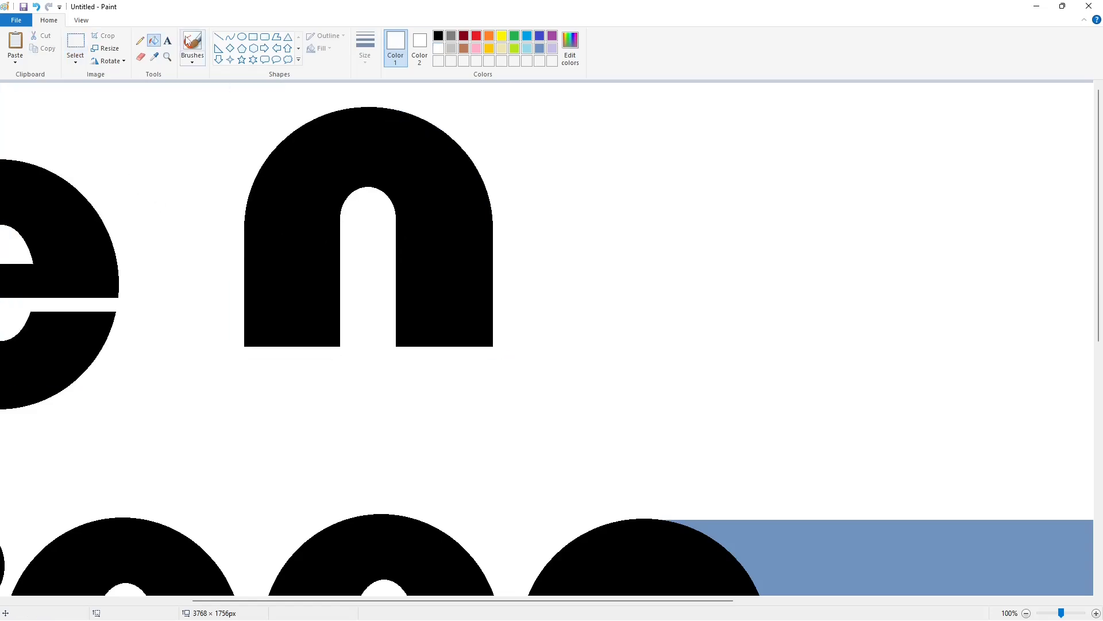
Copy the spare n from the blank area above and place the copy on the band just after the first n
left_click(75, 43)
left_click_drag(524, 363, 203, 86)
key("ctrl+c")
left_click(1027, 613)
key("ctrl+v")
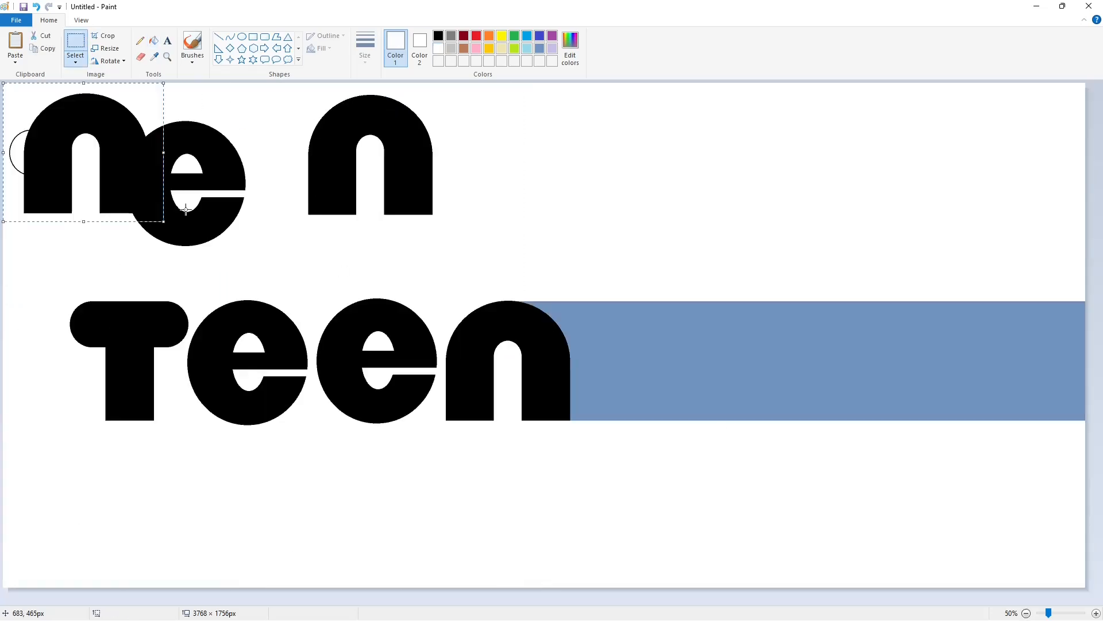
left_click_drag(185, 209, 632, 364)
left_click(850, 377)
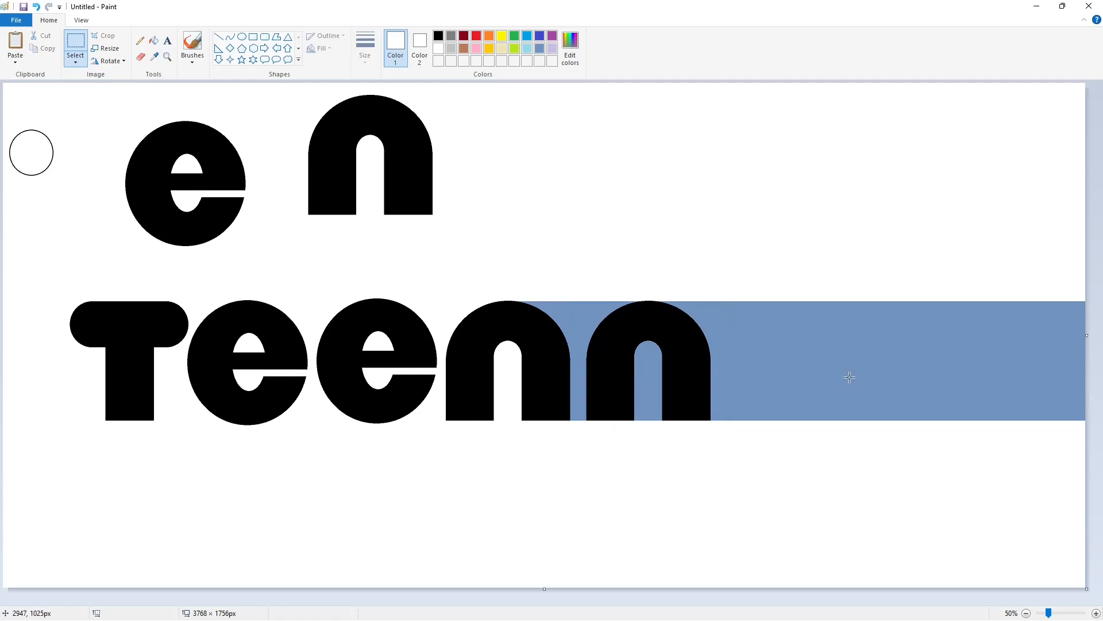
left_click(242, 37)
left_click(75, 44)
left_click_drag(82, 199, 4, 96)
key("ctrl+c")
key("ctrl+v")
mouse_move(34, 138)
left_mouse_down()
mouse_move(746, 331)
mouse_move(746, 266)
mouse_move(746, 331)
mouse_move(767, 362)
left_mouse_up()
key("ctrl+z")
Draw a black circle outline about 167 × 173 px on the band beside the second n, and a slightly larger one directly above the band
left_click(242, 37)
left_click(438, 36)
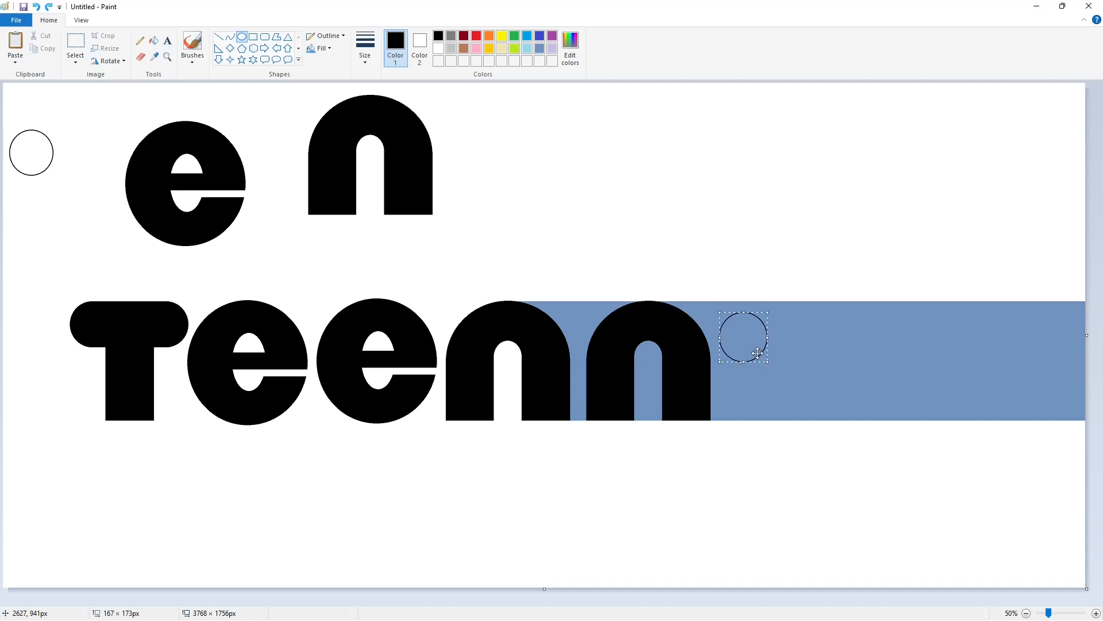
left_click(831, 354)
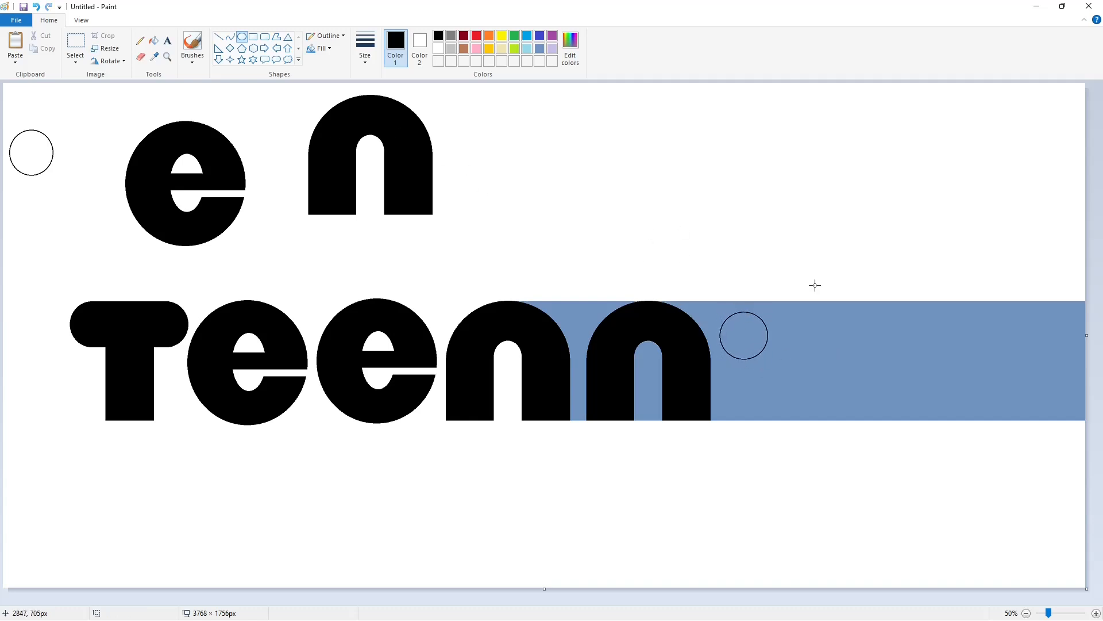
left_click_drag(717, 241, 770, 295)
left_click(835, 286)
Draw two vertical black lines from the sides of the lower circle down past the band's lower edge
left_click(1096, 613)
left_click_drag(541, 601, 920, 601)
scroll(793, 515, "down", 3)
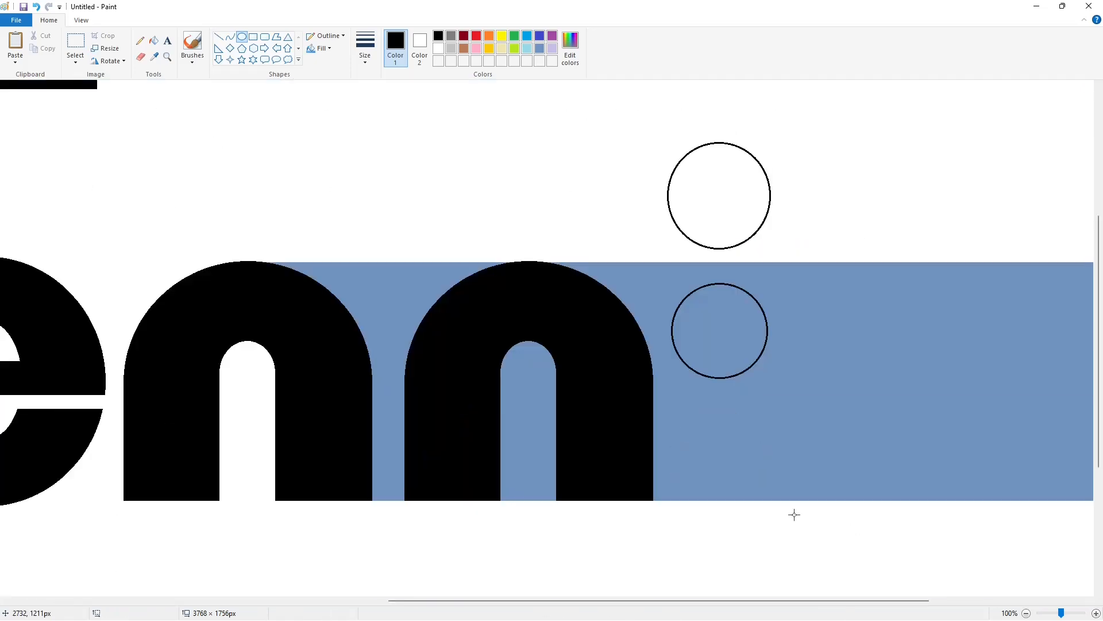
left_click(219, 37)
left_click_drag(673, 332, 672, 525)
left_click_drag(766, 333, 766, 512)
left_click(798, 425)
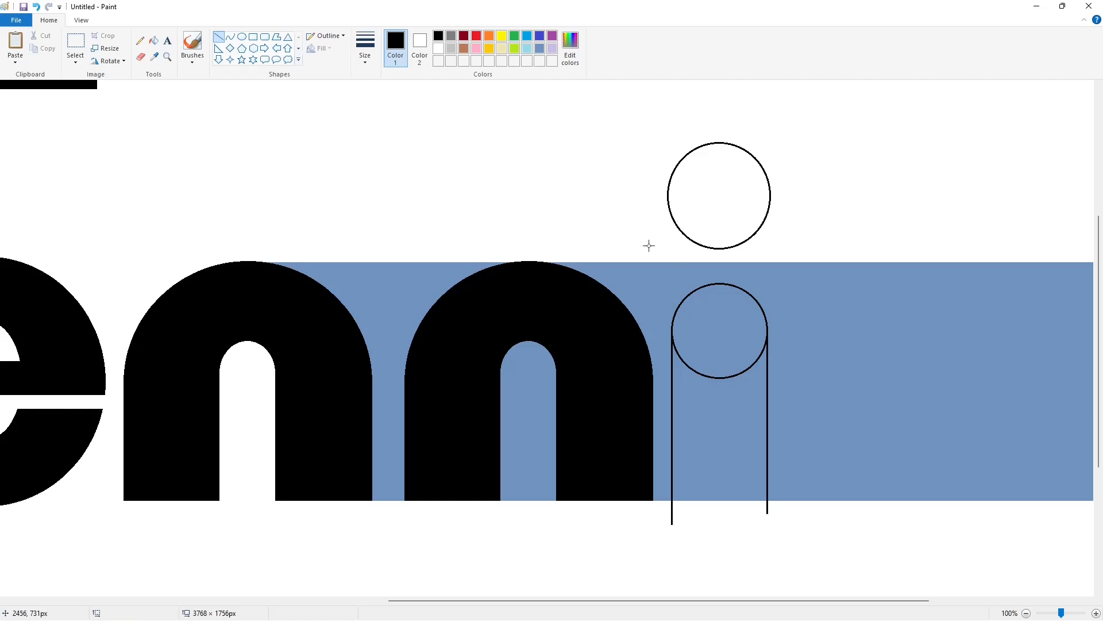
Connect the upper and lower circles with two crossing diagonal lines that touch their outer curves
left_click_drag(671, 212, 759, 305)
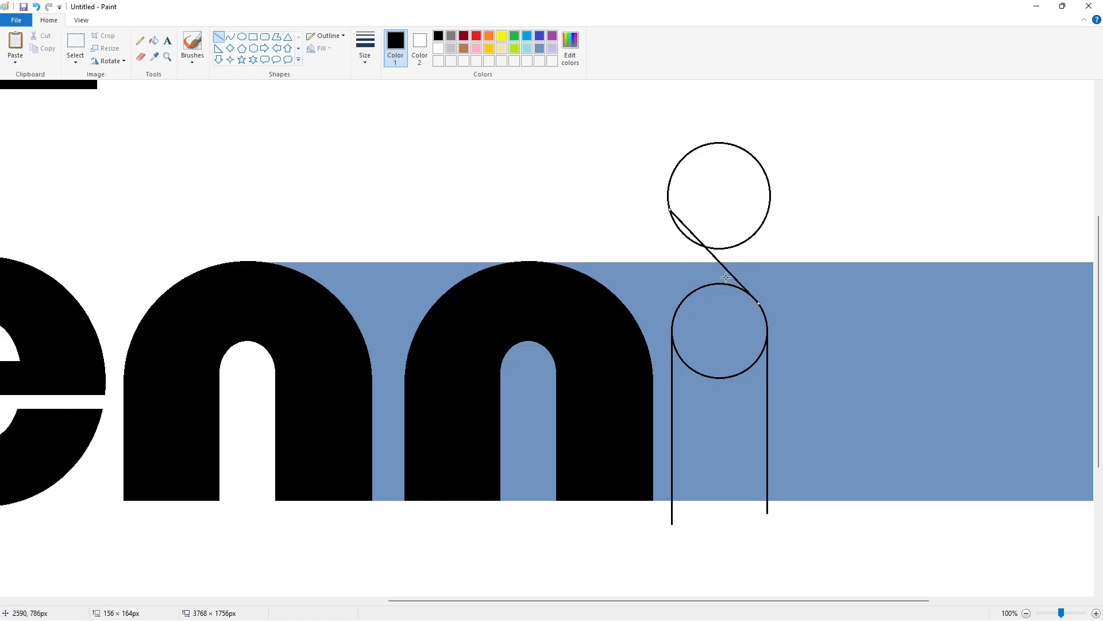
left_click_drag(671, 212, 687, 237)
left_click_drag(751, 303, 752, 296)
mouse_move(758, 226)
left_mouse_down()
mouse_move(680, 303)
mouse_move(755, 236)
left_mouse_up()
left_click(822, 233)
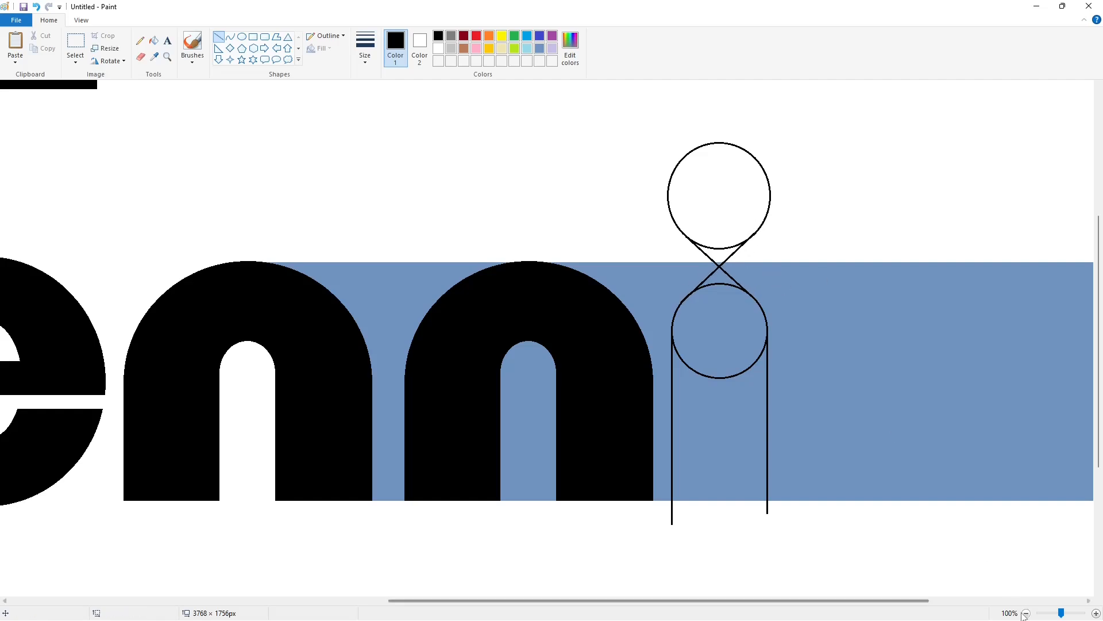
Fill the i's dot, the crossed neck between the circles, and the stem down to the band's lower edge black
left_click(1026, 614)
left_click(1094, 613)
scroll(887, 536, "down", 2)
scroll(887, 536, "right", 8)
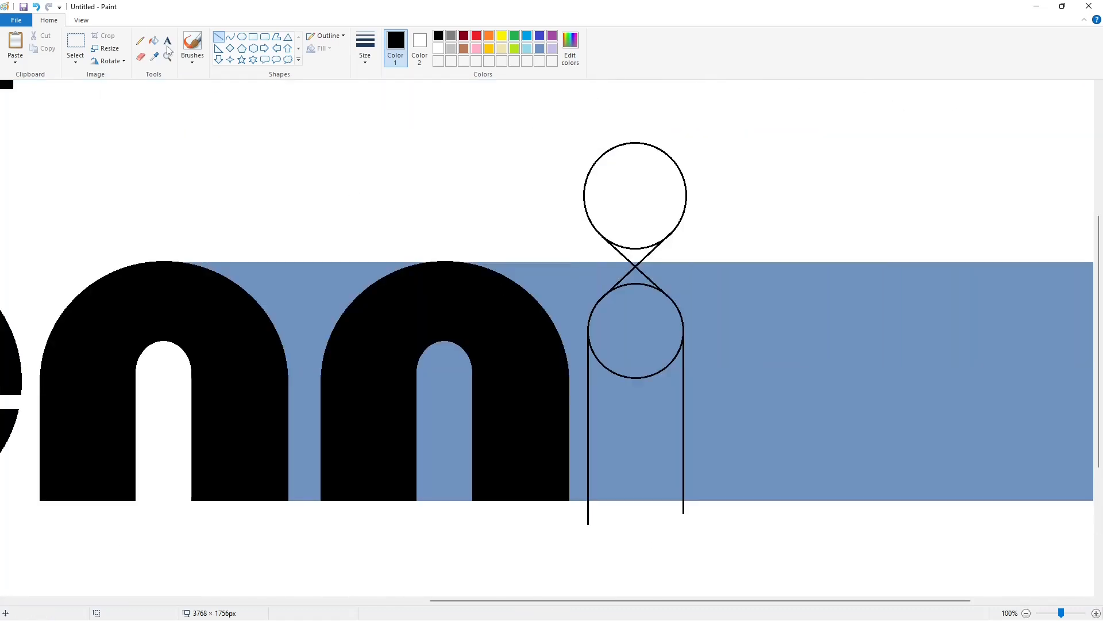
left_click(155, 41)
left_click(632, 230)
left_click(635, 254)
left_click(634, 281)
left_click(635, 333)
left_click(634, 413)
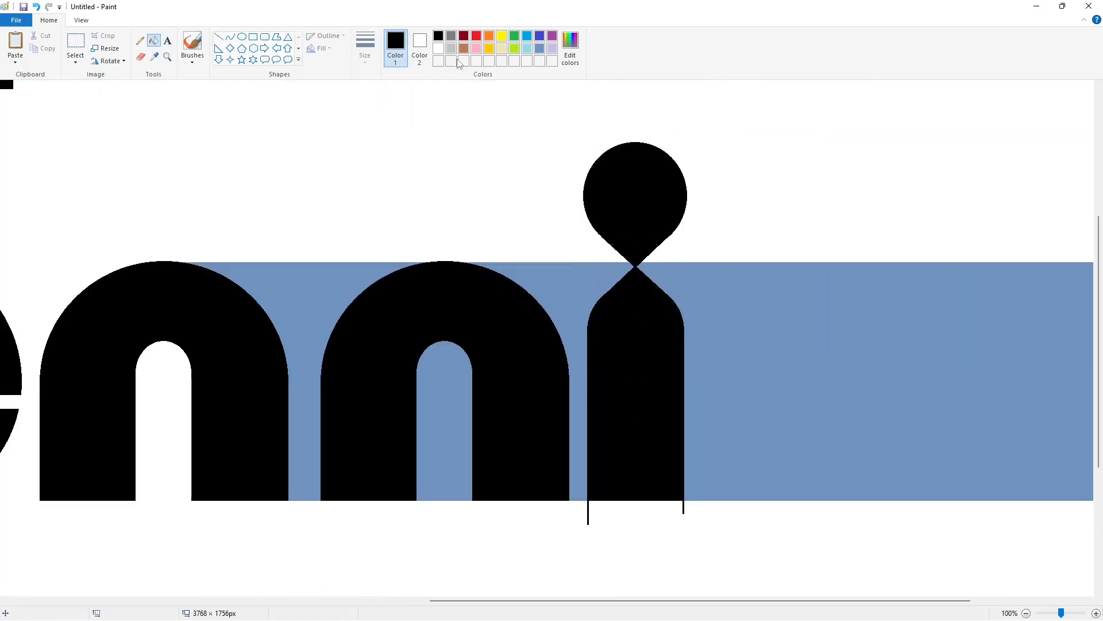
left_click(451, 37)
left_click(492, 140)
left_click(438, 49)
left_click(635, 192)
left_click(440, 37)
left_click(632, 184)
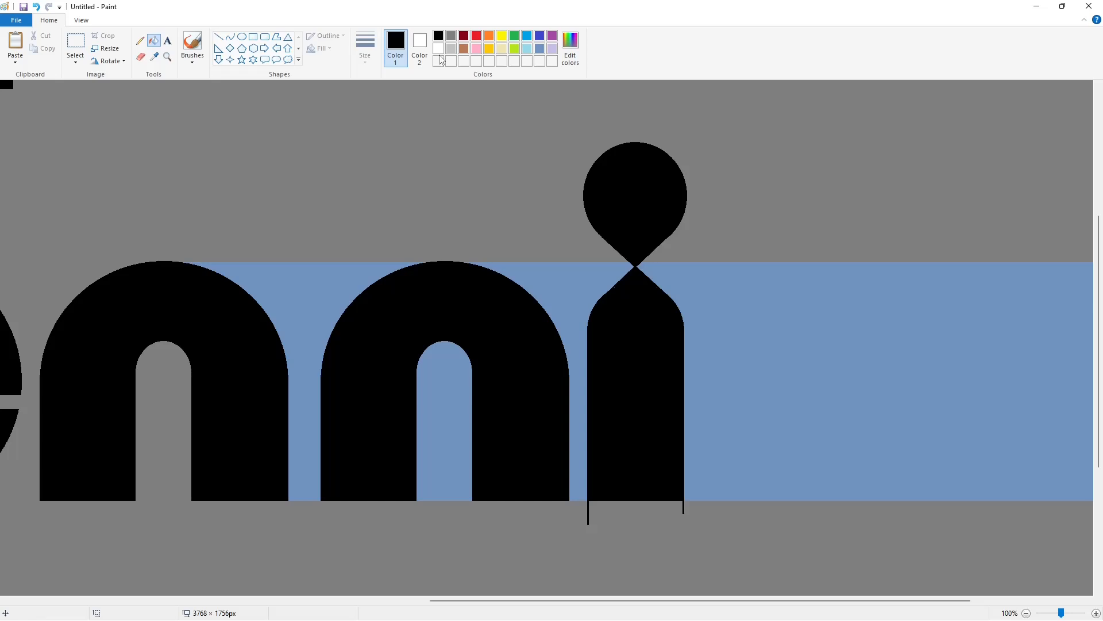
right_click(494, 83)
Draw a vertical white line across the full height of the band just right of the i
left_click(218, 36)
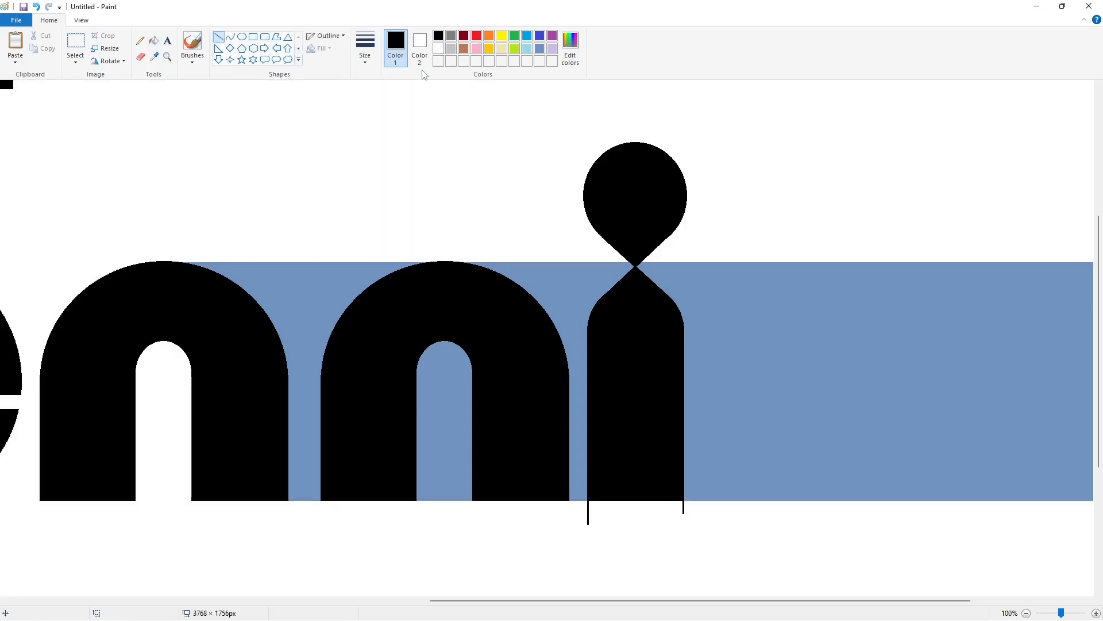
left_click(438, 48)
left_click_drag(684, 254, 697, 536)
key("Right")
key("Right")
key("Right")
key("Right")
key("Right")
key("Right")
key("Right")
key("Right")
key("Right")
Fill the remaining blue inside and around the second n and on both sides of the i white
left_click(154, 41)
left_click(304, 322)
left_click(439, 368)
left_click(591, 303)
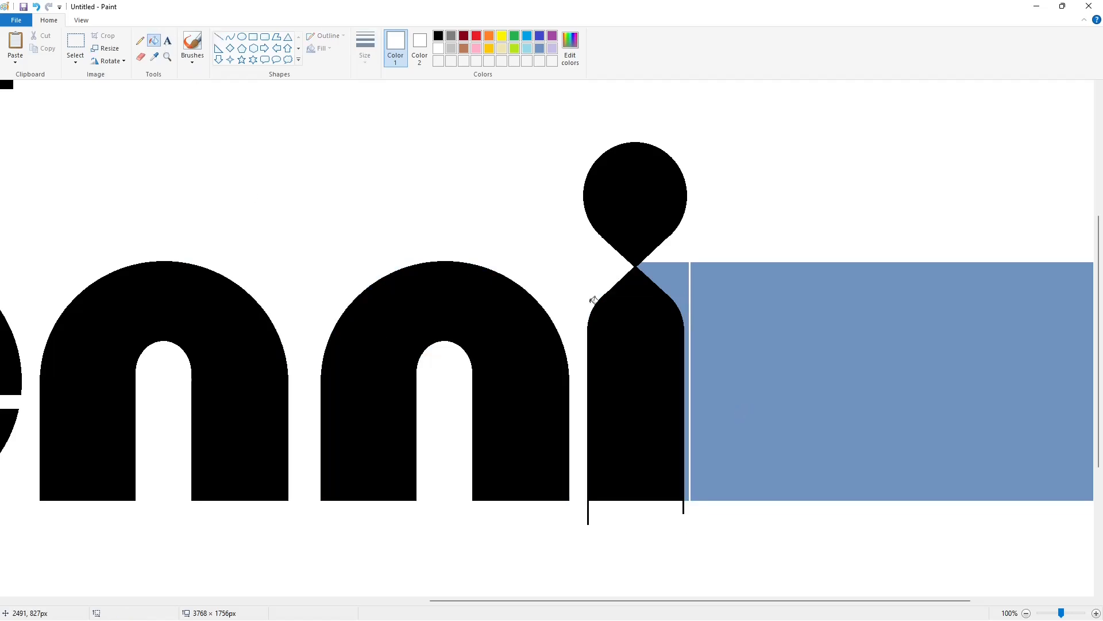
left_click(680, 287)
Draw a small gray circle about 67 × 71 px and position it to the left of the i's narrow neck
left_click(451, 36)
left_click(242, 36)
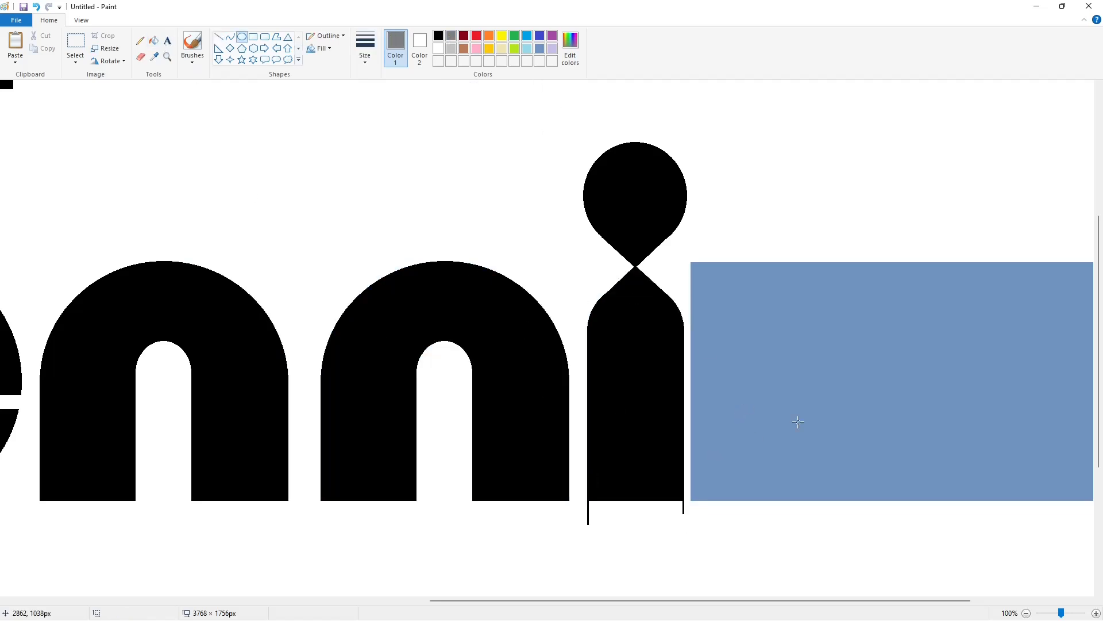
left_click(1026, 613)
left_click_drag(711, 294, 731, 315)
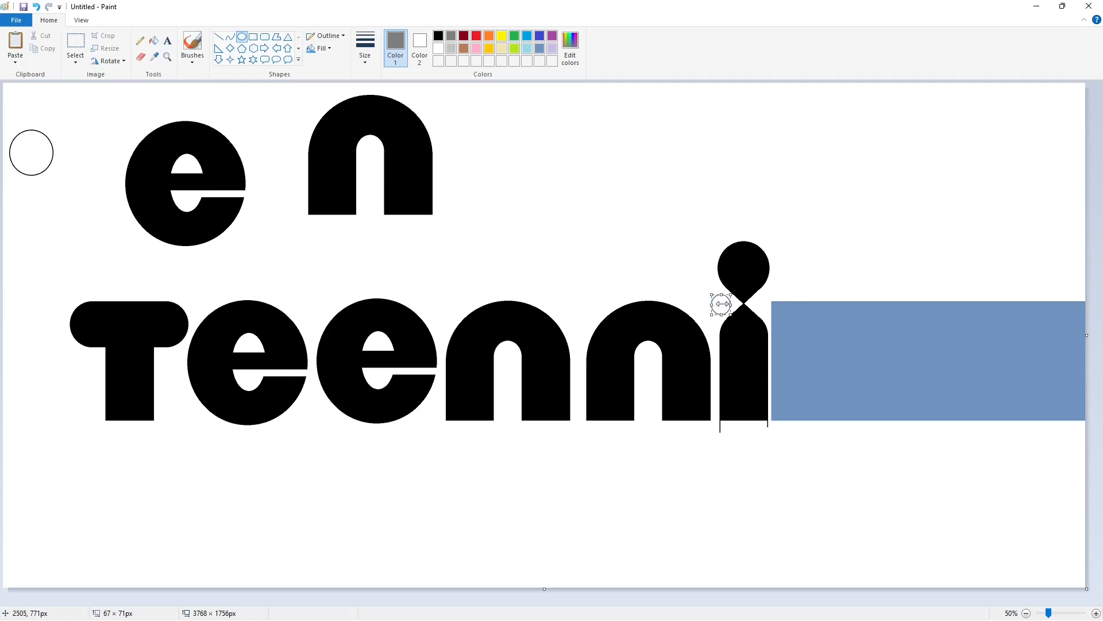
key("Right")
key("Right")
key("Right")
key("Right")
key("Right")
key("Right")
key("Right")
key("Right")
key("Right")
key("Right")
key("Right")
key("Right")
key("Up")
key("Up")
key("Left")
key("Left")
key("Left")
key("Left")
key("Left")
key("Left")
key("Left")
key("Left")
key("Left")
key("Left")
key("Left")
key("Left")
key("Left")
key("Left")
key("Left")
key("Left")
key("Left")
key("Left")
key("Left")
key("Left")
left_click(799, 312)
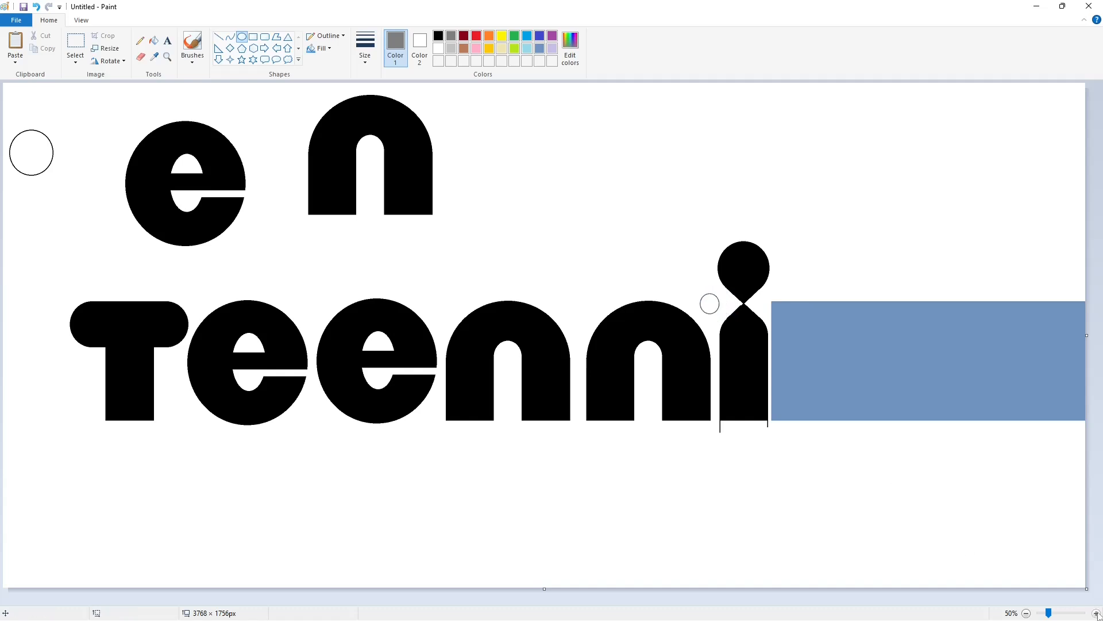
Copy the small gray circle and place one copy against each side of the i's neck
left_click(1096, 613)
key("ctrl+a")
key("ctrl+c")
key("ctrl+v")
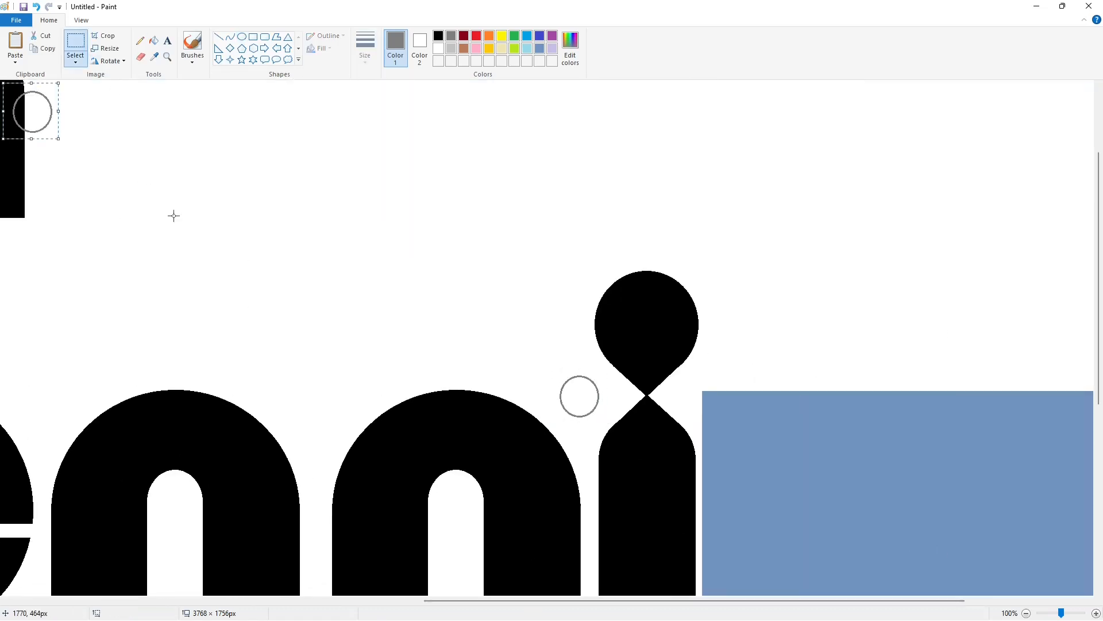
left_click_drag(29, 110, 612, 394)
left_click(780, 394)
key("ctrl+v")
left_click_drag(34, 110, 682, 394)
key("Left")
key("Left")
key("Left")
key("Left")
left_click(797, 395)
Fill the gaps between the small circles and the i's neck black, and clear the leftover gray circles with white
left_click(153, 40)
left_click(438, 35)
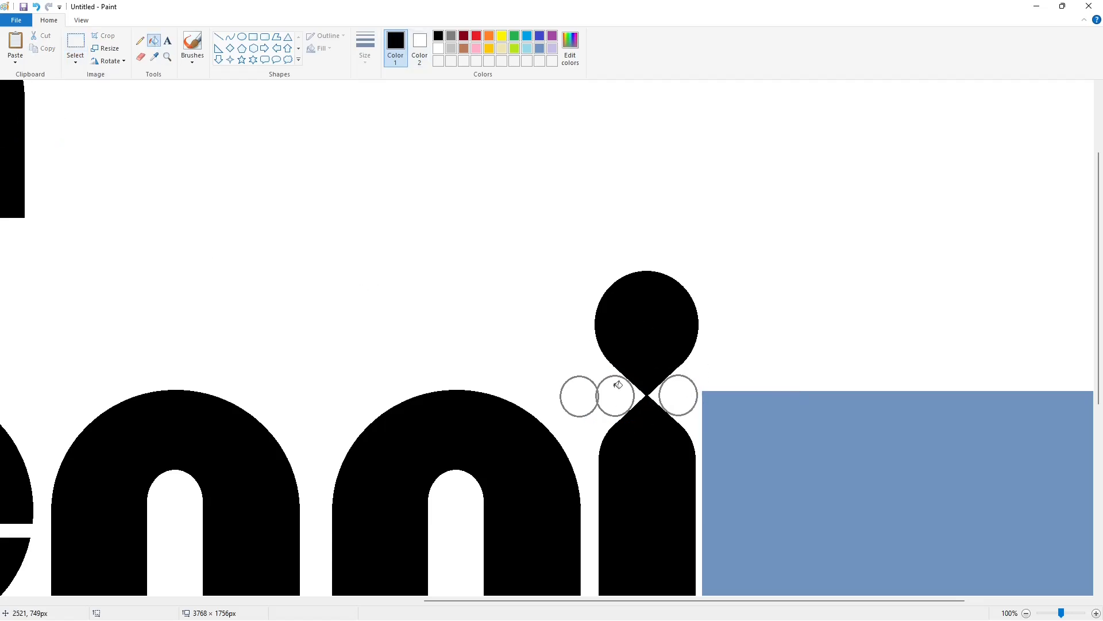
left_click(1026, 613)
left_click(1096, 613)
scroll(690, 488, "down", 3)
left_click_drag(497, 601, 929, 601)
left_click(438, 48)
left_click(559, 272)
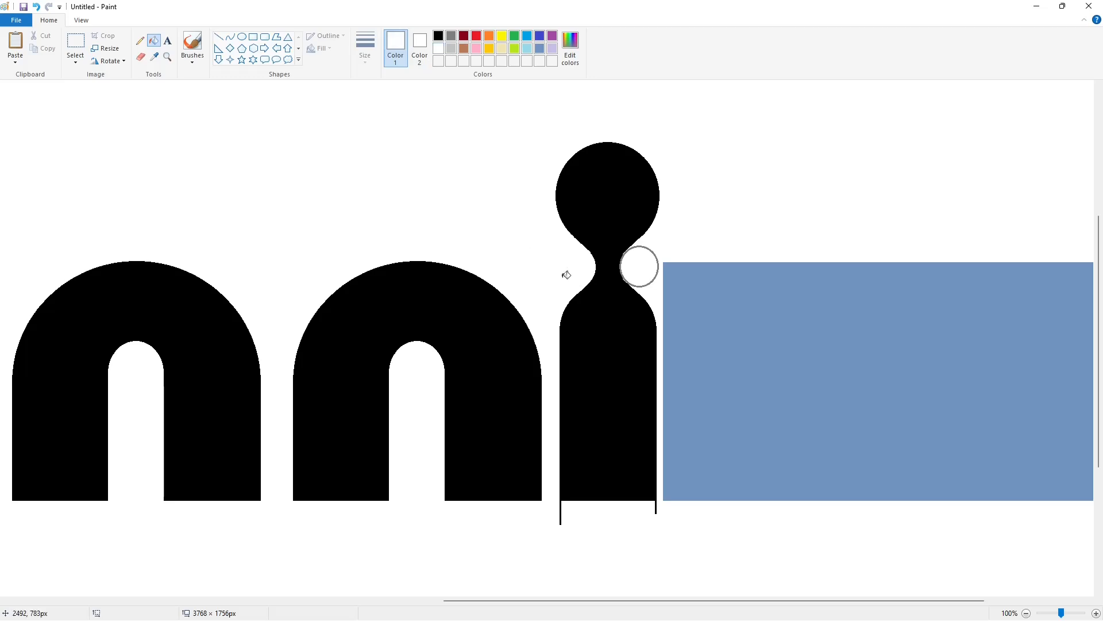
left_click(655, 253)
Trim the i's stem with a white line along the band's lower edge, and fill the leftover line stubs white
scroll(763, 357, "up", 1)
scroll(793, 390, "down", 2)
left_click(1027, 613)
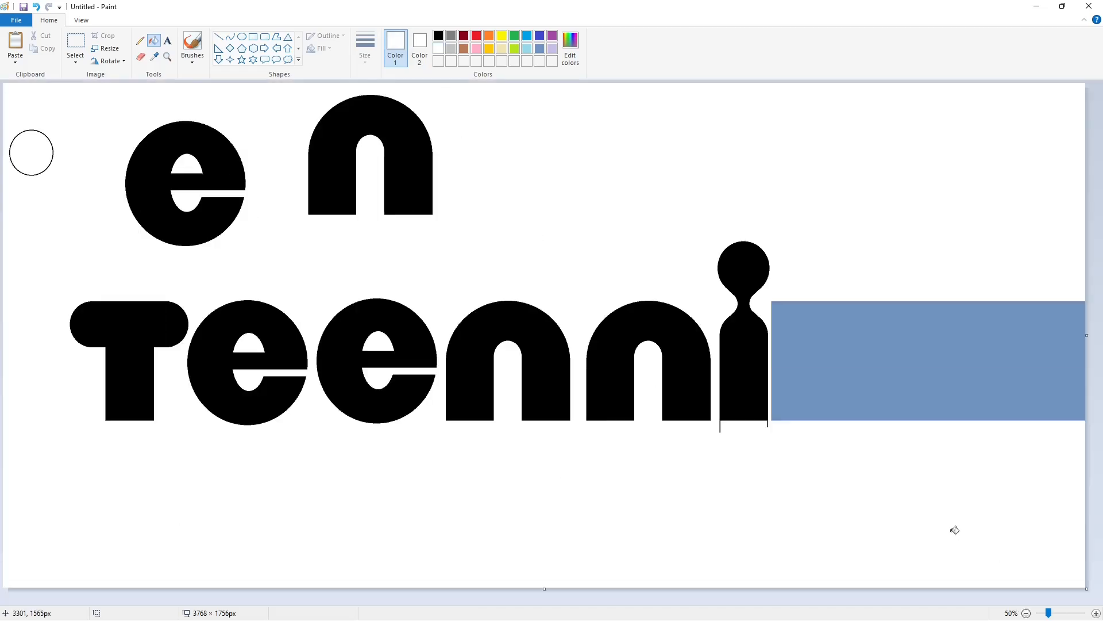
left_click(1097, 613)
left_click(218, 36)
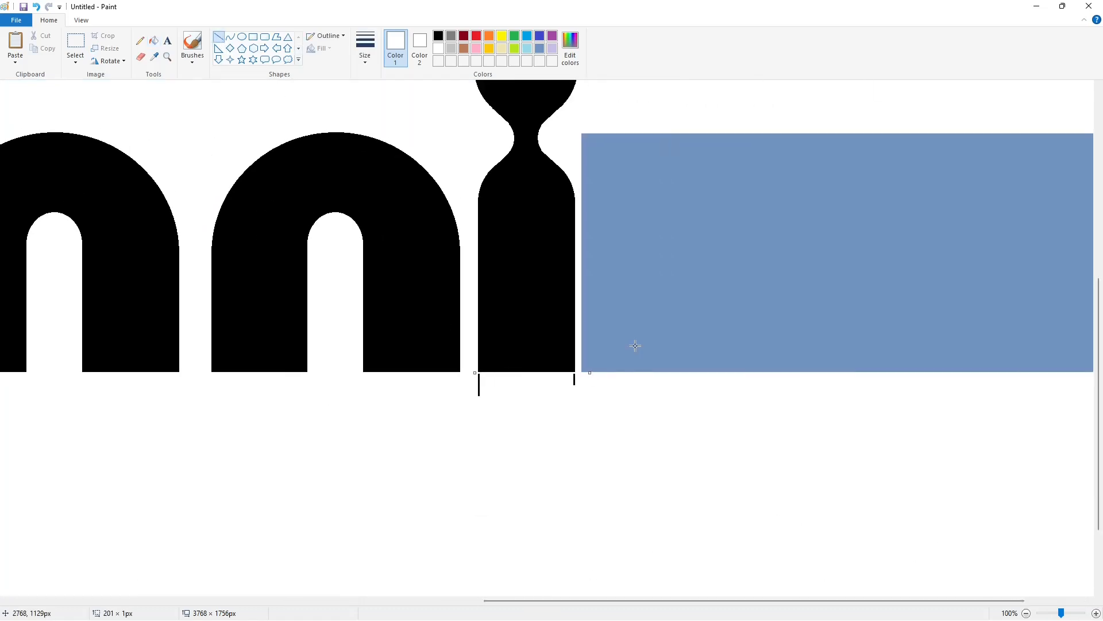
left_click(154, 41)
scroll(578, 376, "down", 1)
Draw a large black circle outline spanning the band's height right of the i, with a small upright oval at its centre
left_click(241, 36)
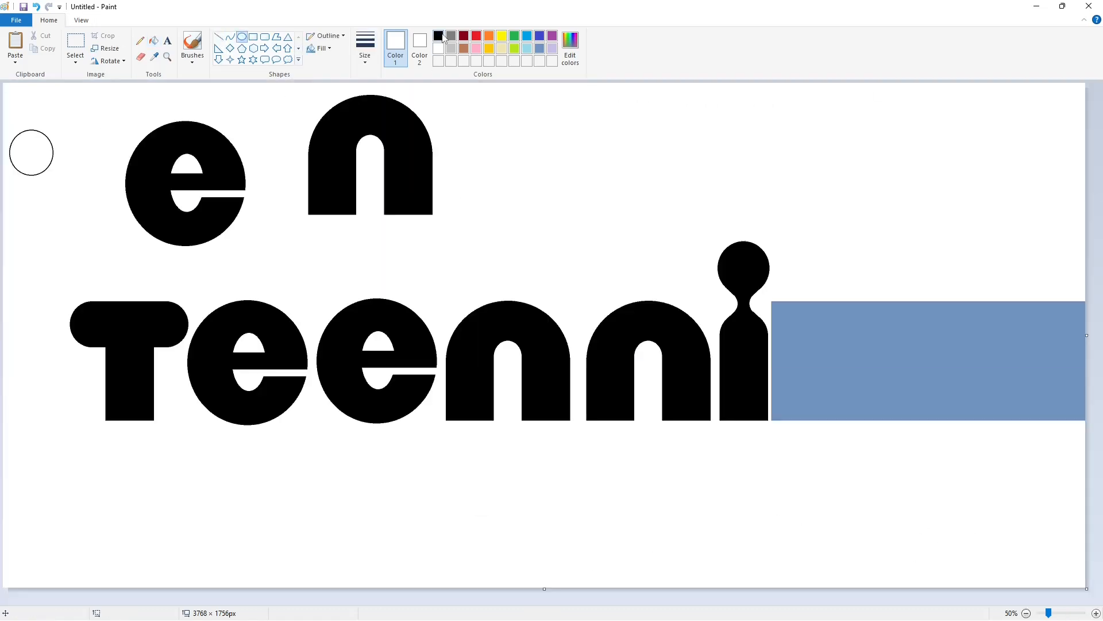
left_click(438, 35)
mouse_move(789, 301)
left_mouse_down()
mouse_move(869, 429)
mouse_move(882, 424)
left_mouse_up()
left_click_drag(789, 363, 774, 362)
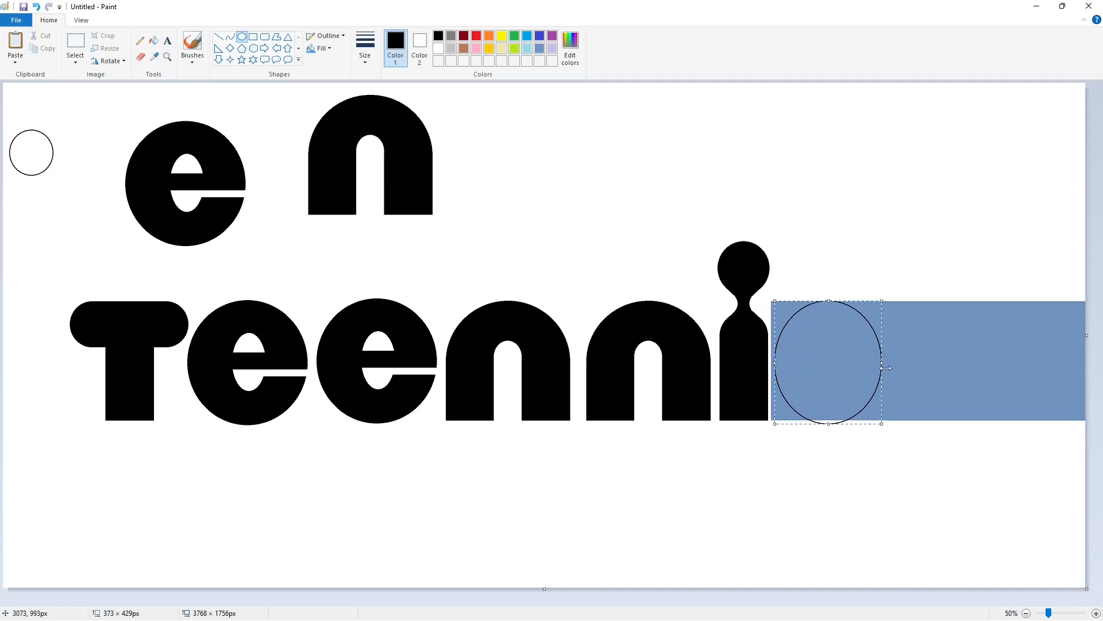
left_click_drag(882, 380, 895, 381)
left_click(931, 377)
left_click_drag(817, 331, 853, 392)
left_click(918, 391)
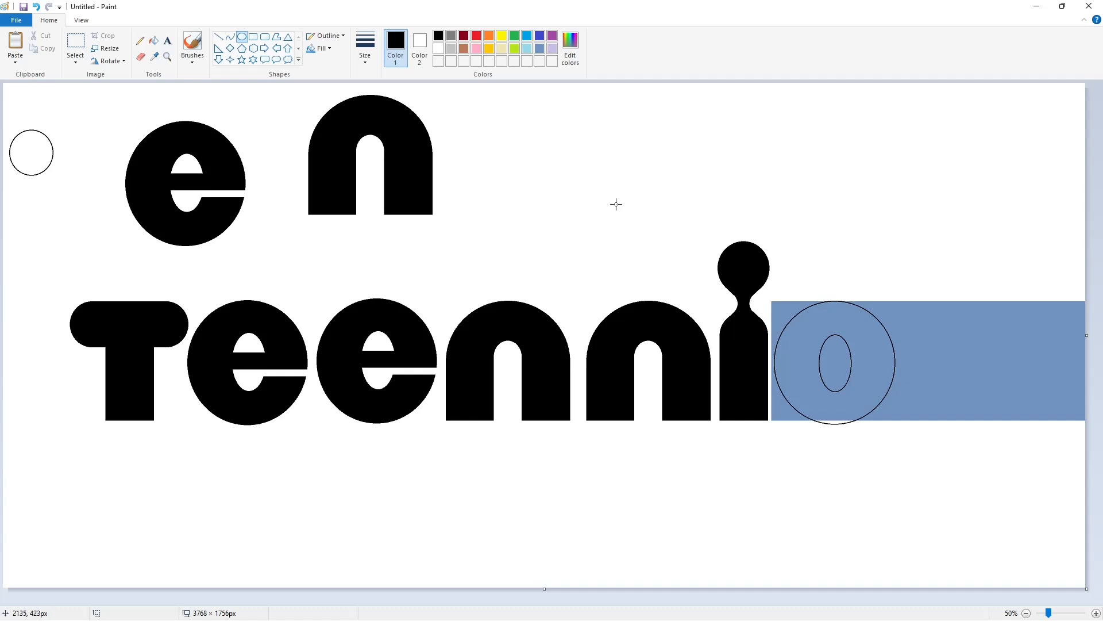
Fill the ring between the large circle and the inner oval light gray
left_click(154, 41)
left_click(439, 48)
left_click(800, 343)
left_click(441, 38)
left_click(800, 343)
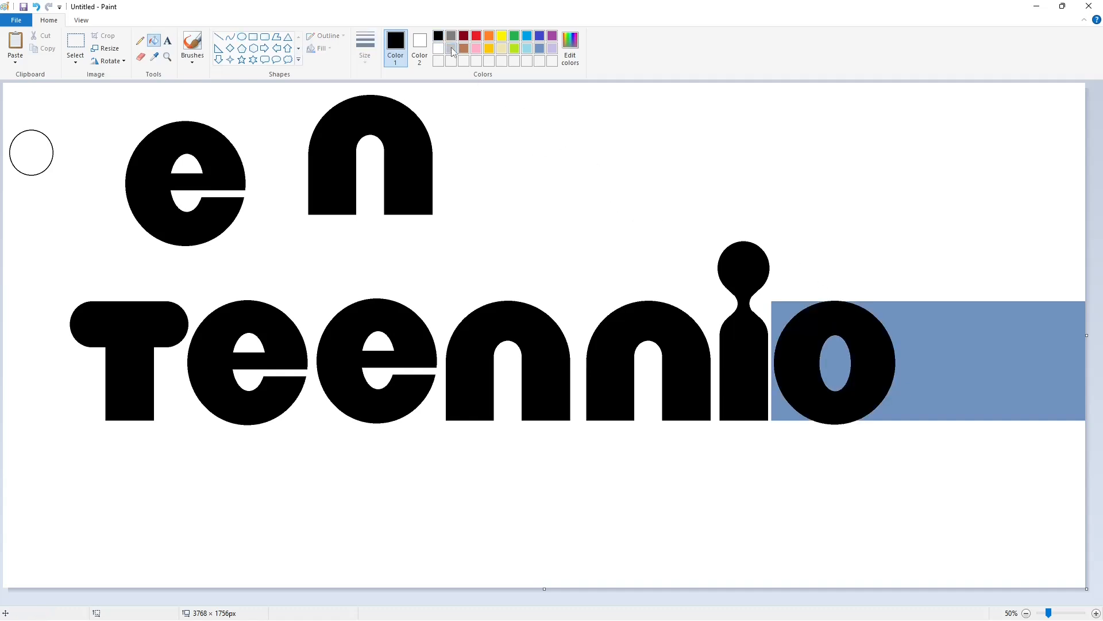
left_click(451, 48)
left_click(800, 343)
Open the ring into a c with two horizontal blue-gray lines from its inner oval rightward, filling the strip between them blue-gray
left_click(219, 36)
left_click(540, 49)
left_click_drag(837, 356, 935, 357)
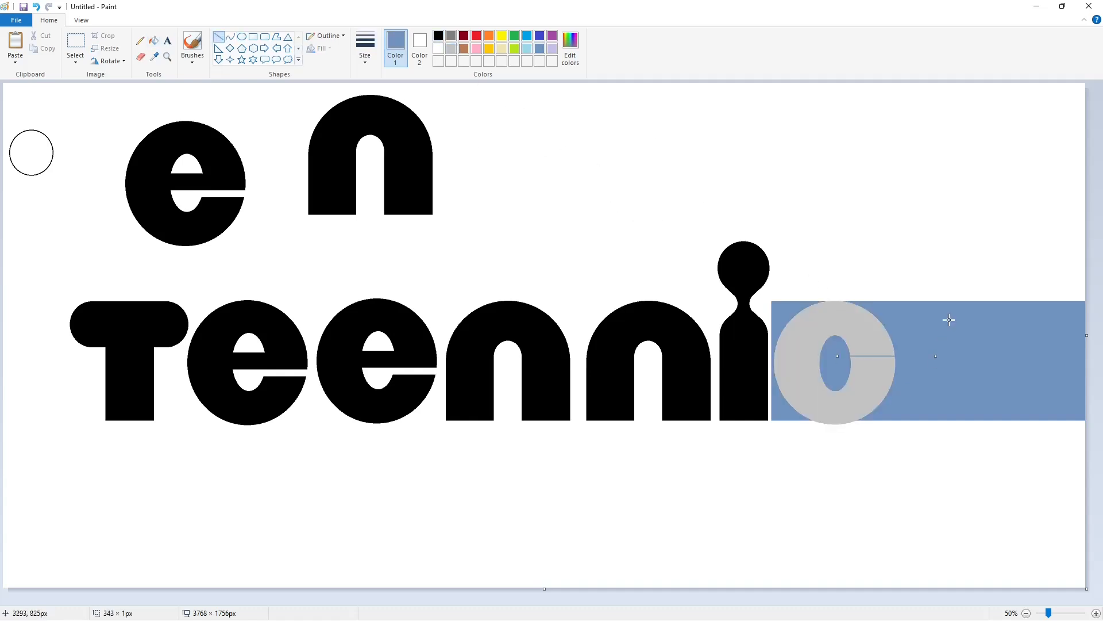
left_click(853, 367)
left_click(154, 40)
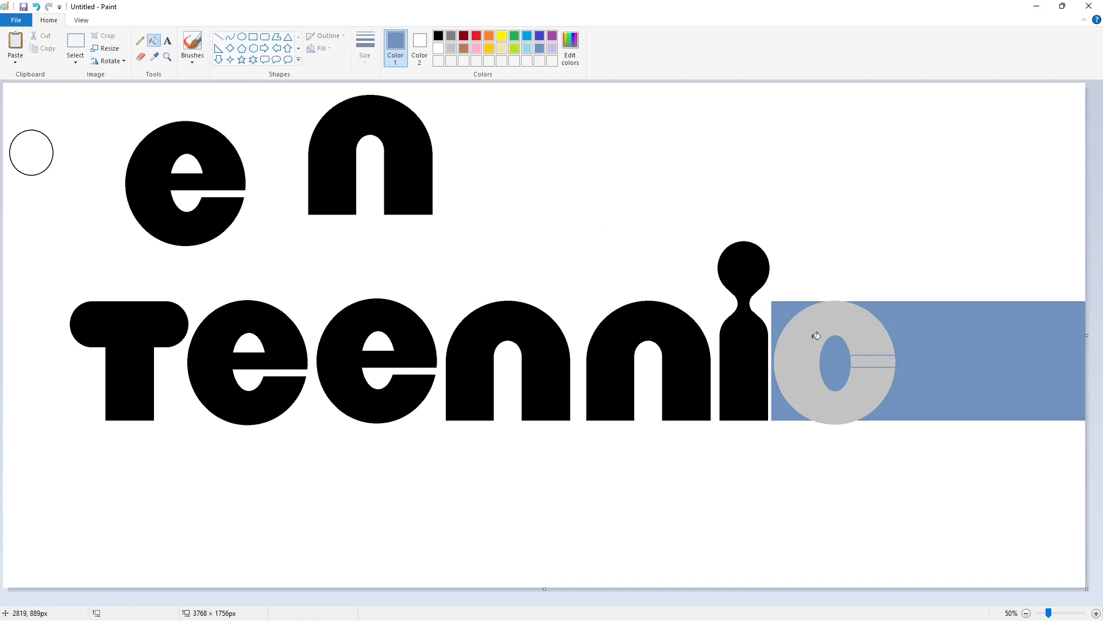
left_click(873, 360)
Recolour the c black and fill the leftover blue between the i and the c white
left_click(438, 36)
left_click(810, 350)
left_click(438, 48)
left_click(798, 310)
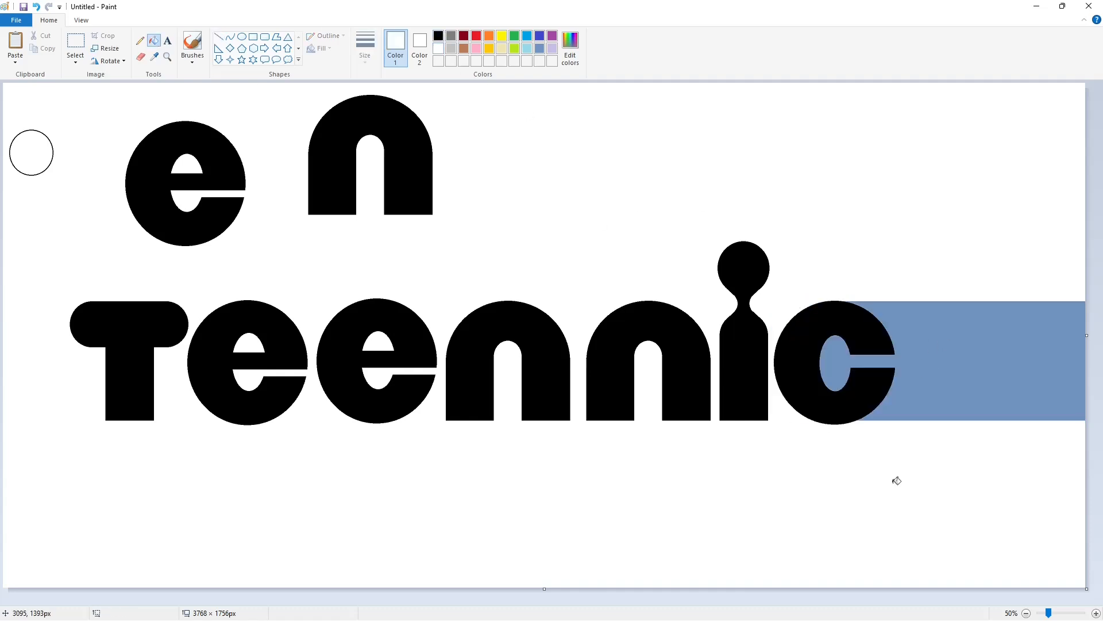
Copy a small circle outline and place the copy against the band's upper edge just right of the c
left_click(81, 48)
left_click_drag(75, 199, 919, 317)
key("ctrl+c")
key("ctrl+v")
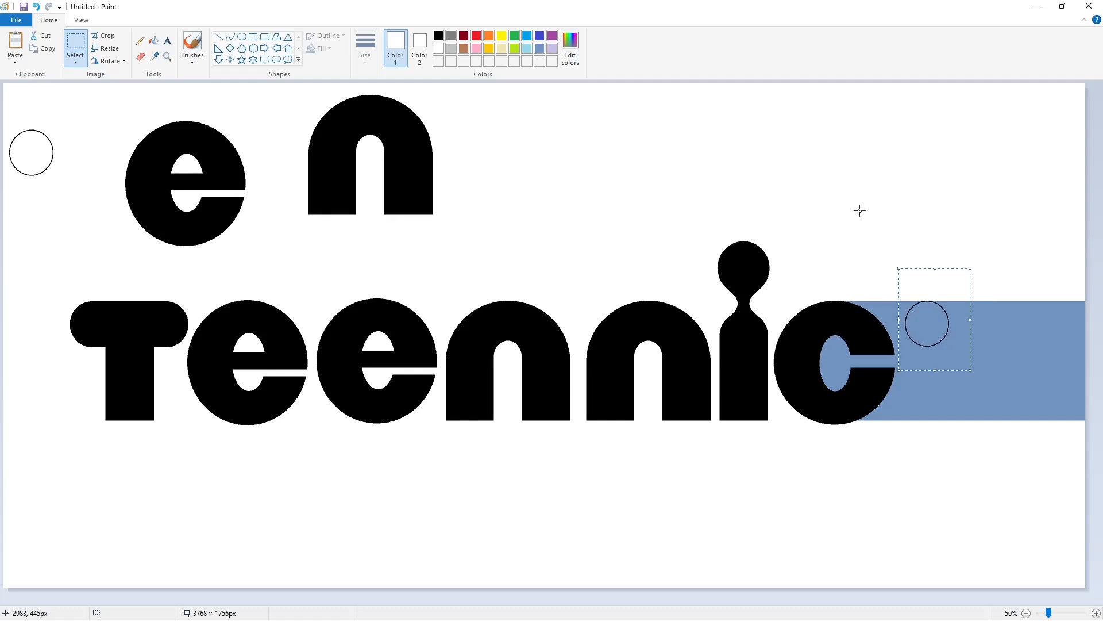
left_click(965, 500)
Draw two vertical black lines from the circle's left and right edges down past the band's lower edge to form the k's stem
left_click(1096, 613)
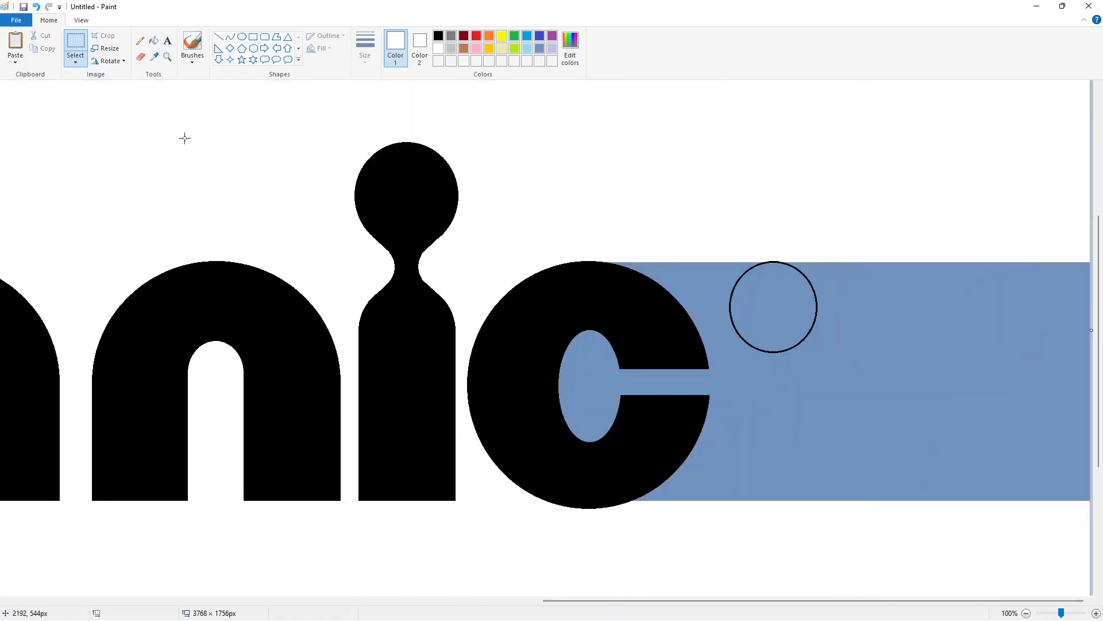
left_click(218, 36)
left_click(437, 36)
left_click_drag(735, 305, 746, 515)
key("Left")
key("Left")
key("Left")
key("Left")
key("Left")
key("Left")
key("Left")
key("Left")
key("Left")
left_click(820, 416)
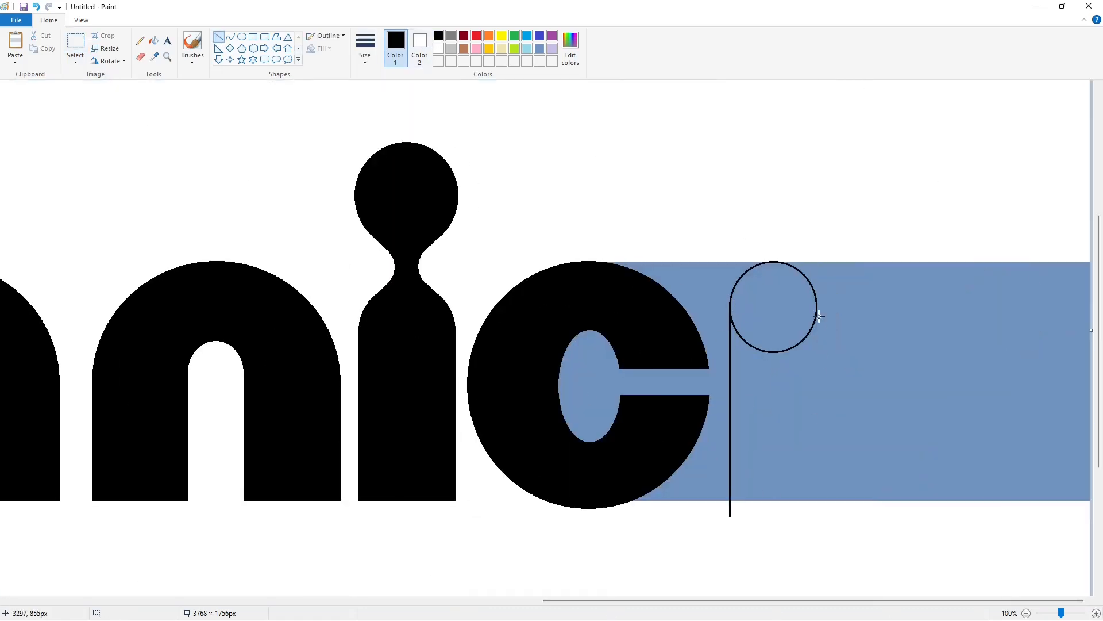
left_click_drag(816, 304, 817, 521)
key("Right")
key("Right")
left_click(962, 518)
Place a second circle copy further right on the band and draw a short black diagonal line in the blank area above
scroll(961, 517, "down", 1)
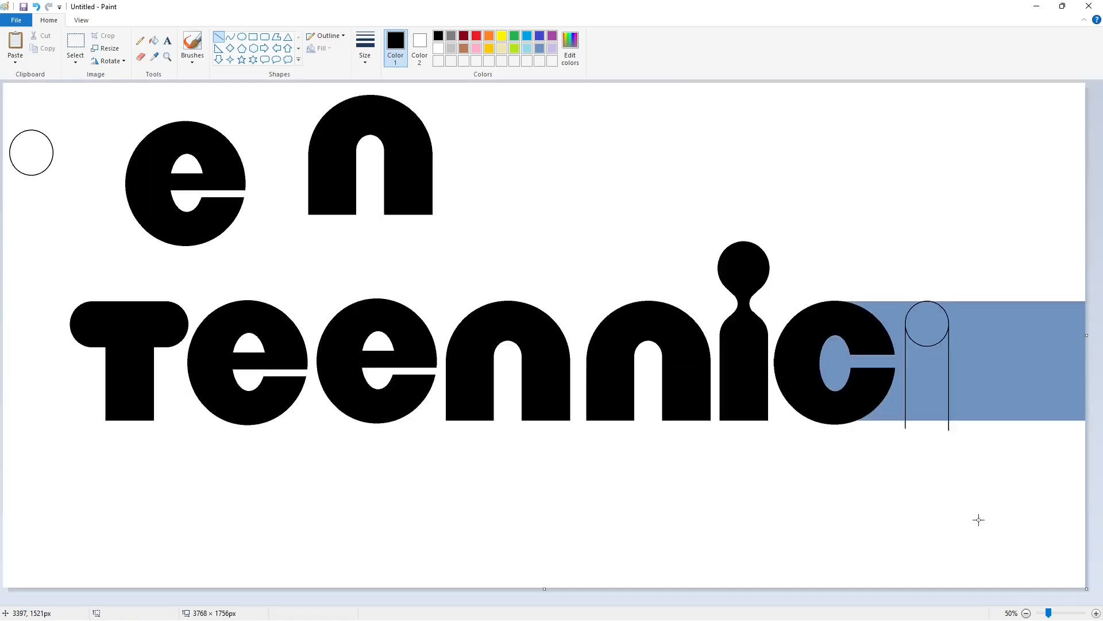
key("ctrl+v")
mouse_move(39, 135)
left_mouse_down()
mouse_move(1000, 317)
mouse_move(937, 375)
mouse_move(887, 174)
left_mouse_up()
left_click(219, 36)
key("ctrl+z")
key("ctrl+z")
mouse_move(978, 306)
left_mouse_down()
mouse_move(934, 374)
mouse_move(847, 179)
left_mouse_up()
left_click(788, 171)
Copy the diagonal line and place two copies tangent to opposite sides of the second circle as the k's upper arm
left_click(78, 43)
left_click_drag(798, 105, 928, 247)
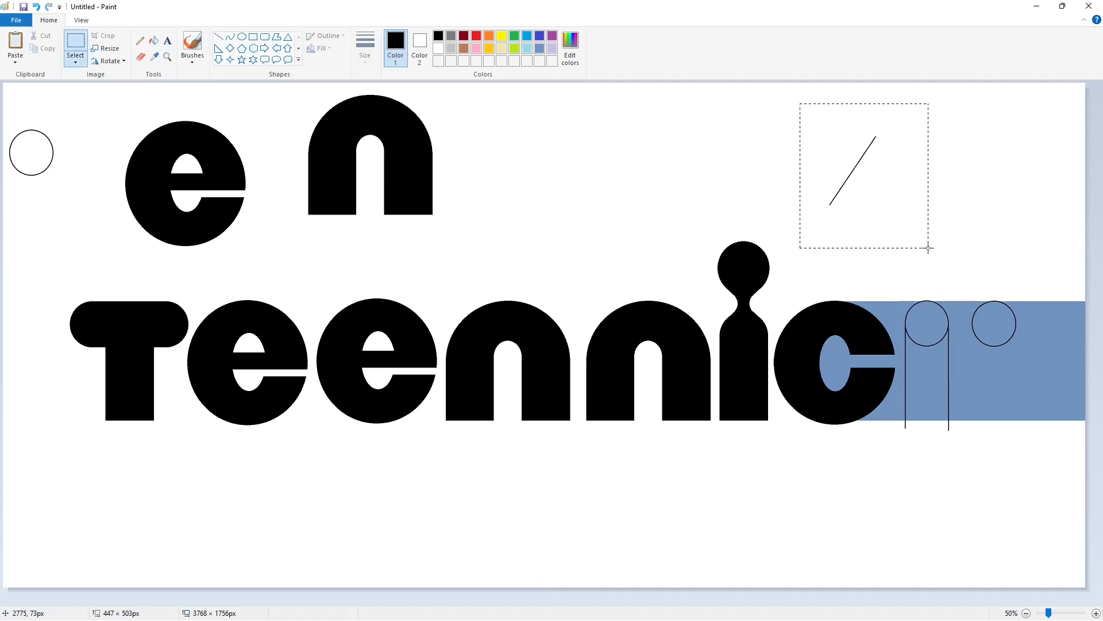
left_click(975, 553)
scroll(975, 554, "up", 1)
scroll(976, 553, "down", 5)
left_click_drag(532, 601, 1066, 599)
scroll(968, 499, "up", 2)
key("ctrl+v")
left_click_drag(116, 200, 832, 336)
left_click(1026, 367)
key("ctrl+v")
left_click_drag(133, 235, 924, 416)
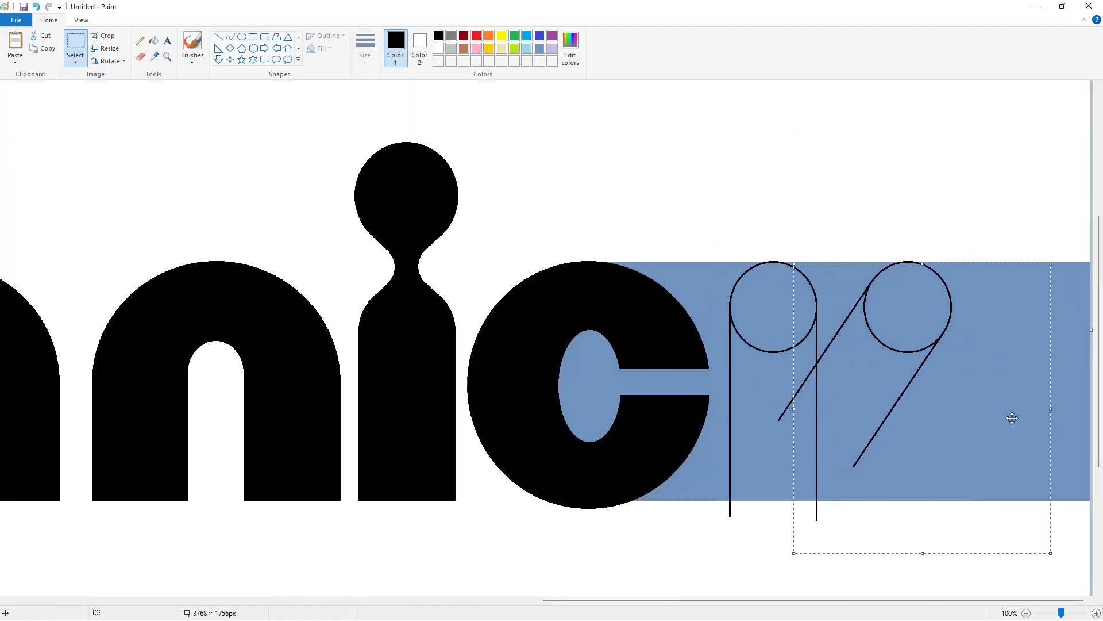
Add two mirrored copies of the diagonal line, sloping down to the right past the band, as the k's lower leg
scroll(873, 577, "down", 1)
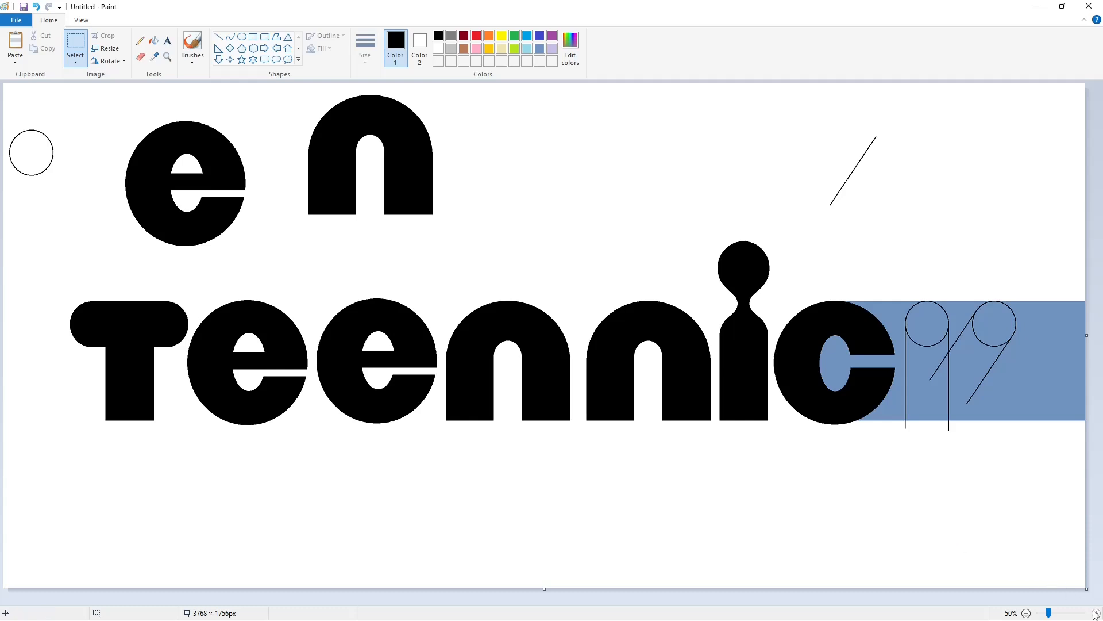
key("ctrl+v")
left_click(107, 61)
left_click(123, 125)
left_click_drag(56, 150, 967, 406)
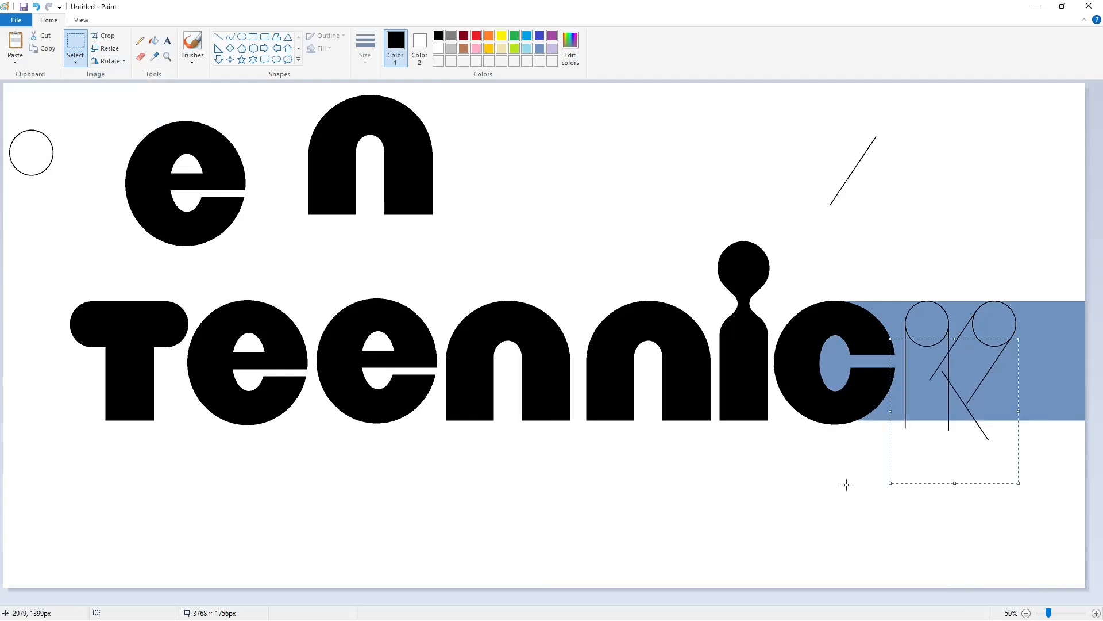
left_click(779, 476)
key("ctrl+v")
left_click(111, 61)
left_click(121, 125)
left_click_drag(66, 138, 998, 381)
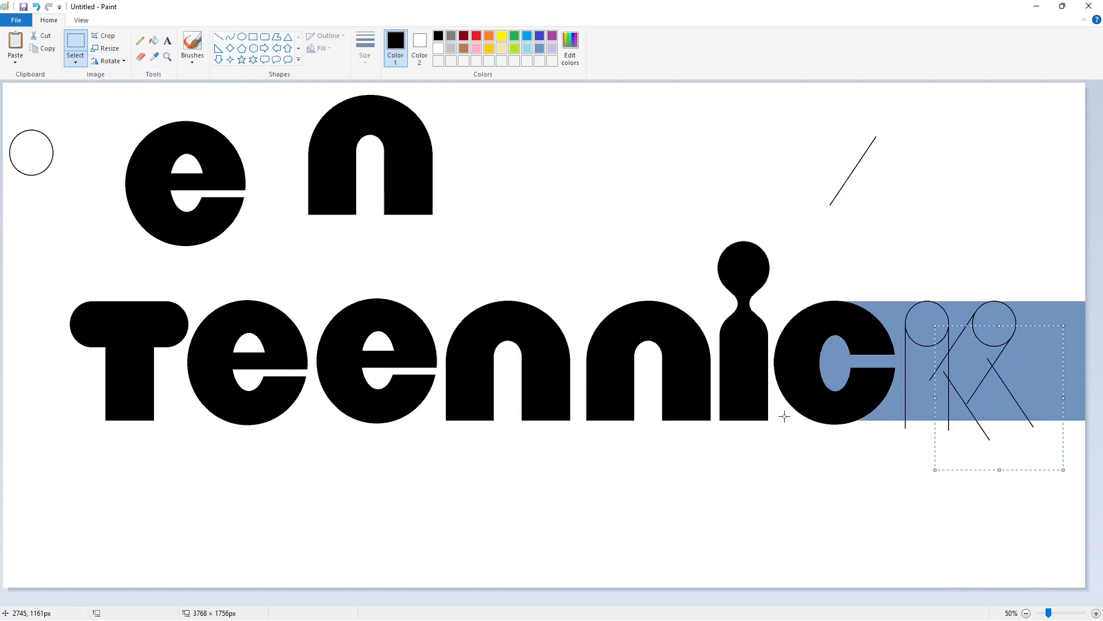
left_click(783, 418)
Fill the k's stem, arm, leg and circle areas black, and recolour the whole k gray
left_click(154, 40)
left_click(931, 378)
left_click(988, 396)
left_click(998, 339)
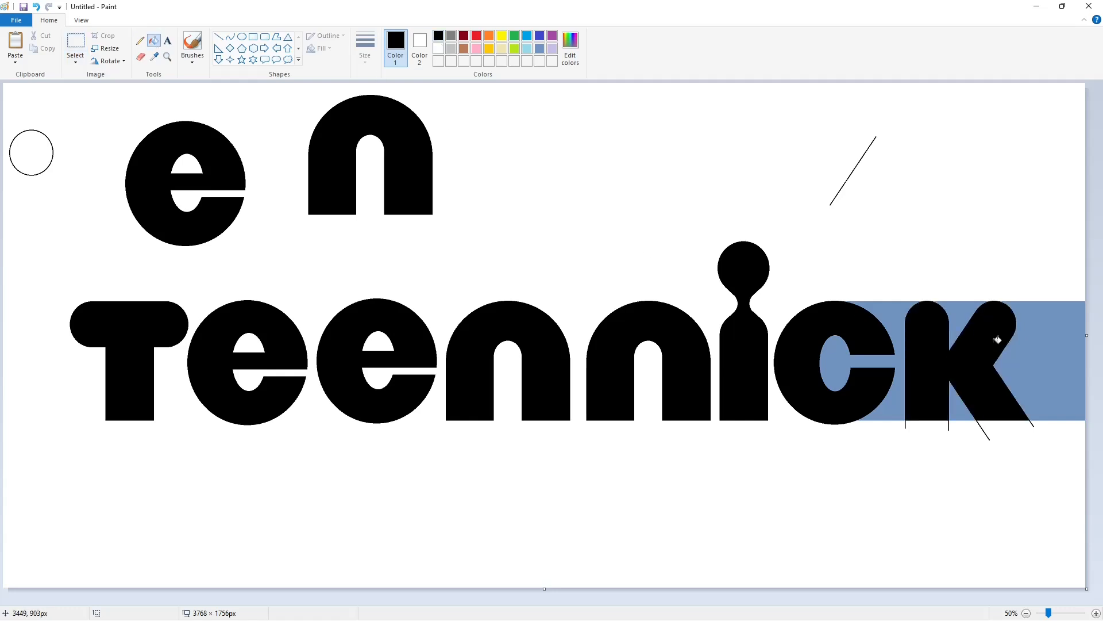
left_click(451, 36)
left_click(923, 350)
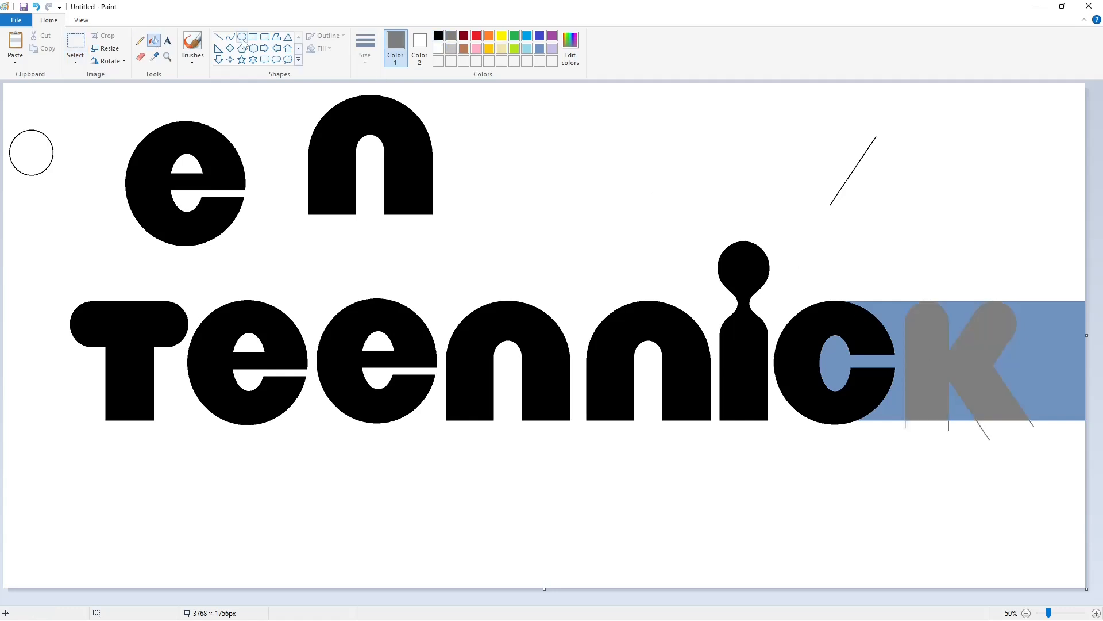
Draw a black oval outline about 69 × 77 px on the k's lower leg and shift it down below the band
left_click(242, 37)
left_click(438, 35)
key("Right")
key("Right")
key("Right")
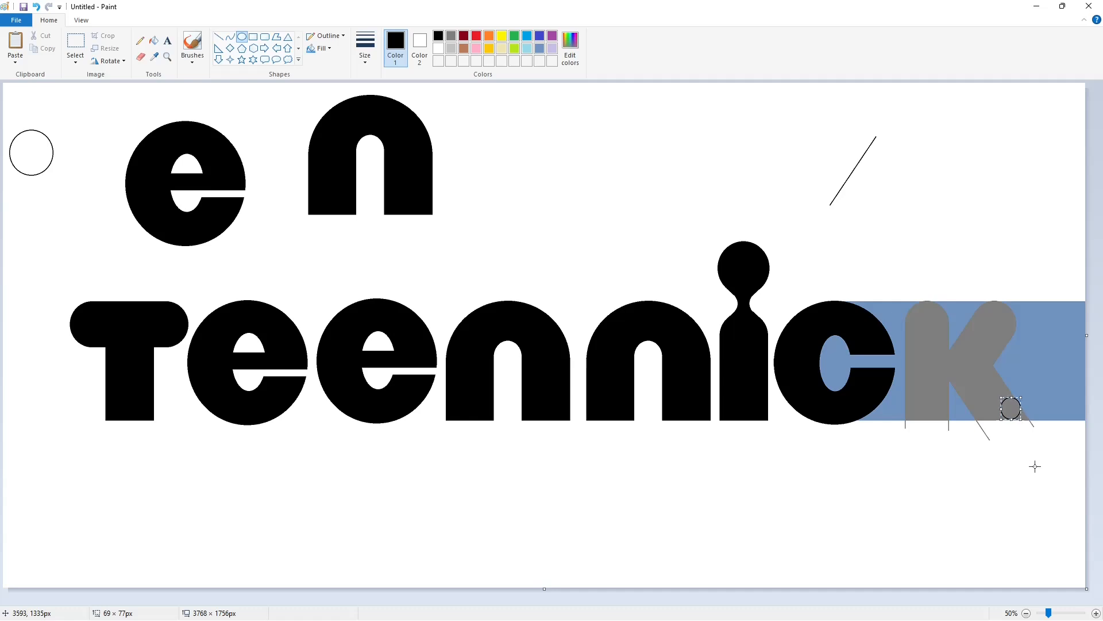
key("Down")
key("Down")
key("Down")
key("Down")
key("Down")
key("Down")
key("Down")
key("Down")
key("Down")
key("Down")
key("Down")
key("Down")
key("Down")
key("Down")
key("Down")
key("Down")
key("Down")
key("Down")
key("Down")
key("Down")
key("Down")
key("Down")
key("Down")
key("Escape")
Draw a smaller black oval outline in the white area below the k's lower leg
left_click(1096, 613)
scroll(995, 554, "down", 2)
left_click_drag(850, 424, 885, 461)
Copy the smaller oval and place the copy at the outer end of the k's leg, resting on the band's lower edge
left_click(80, 49)
left_click_drag(838, 409, 892, 485)
key("ctrl+c")
key("ctrl+v")
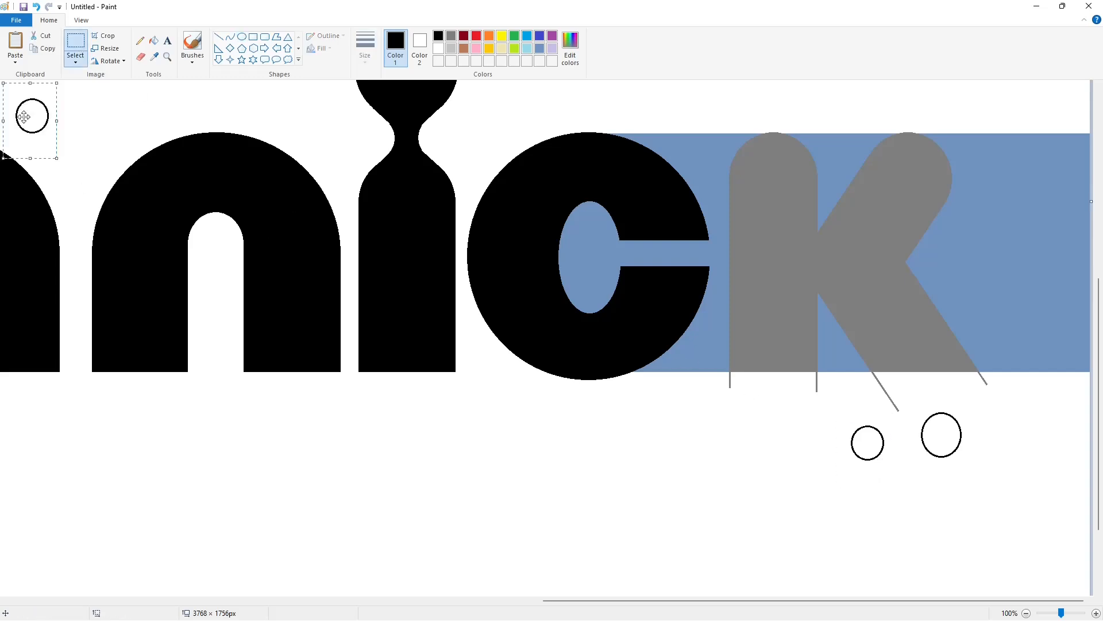
left_click_drag(32, 116, 938, 355)
key("Right")
key("Right")
key("Right")
key("Right")
key("Right")
key("Right")
key("Right")
key("Right")
key("Right")
key("Right")
key("Right")
key("Right")
key("Right")
key("Right")
key("Right")
key("Right")
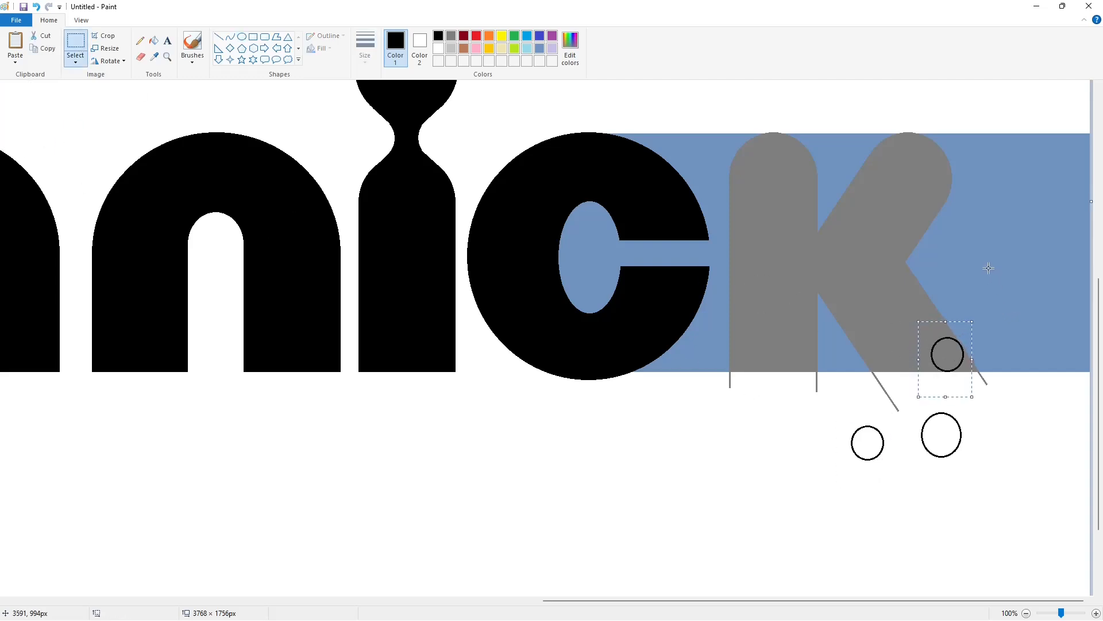
key("Escape")
Round off the k's leg by filling the tip outside the oval blue-gray, and fill the k black
left_click(154, 40)
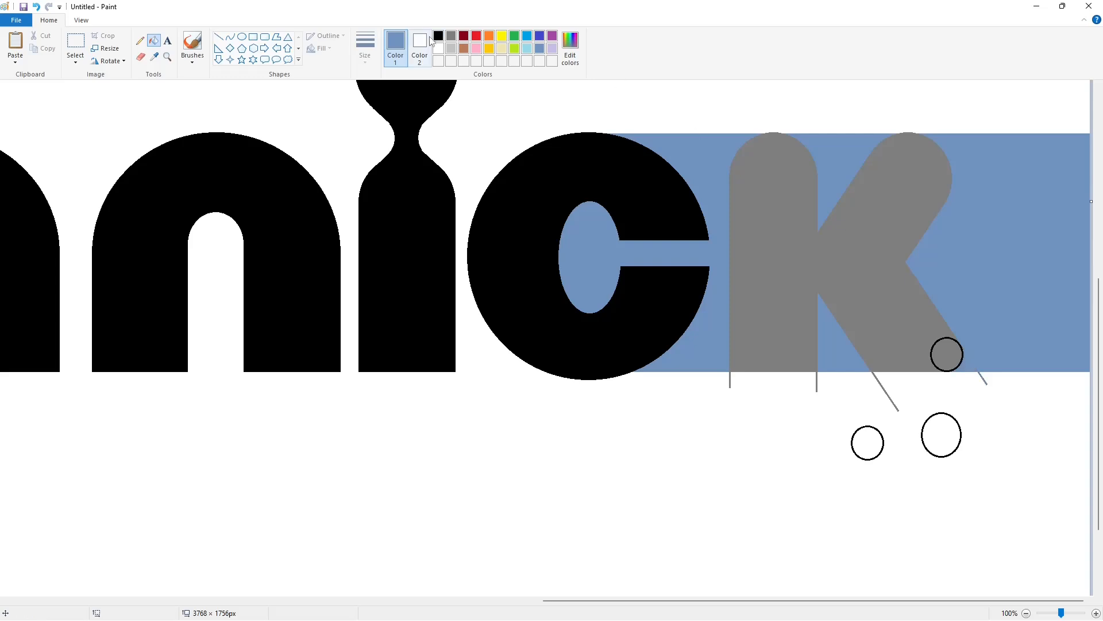
left_click(759, 197)
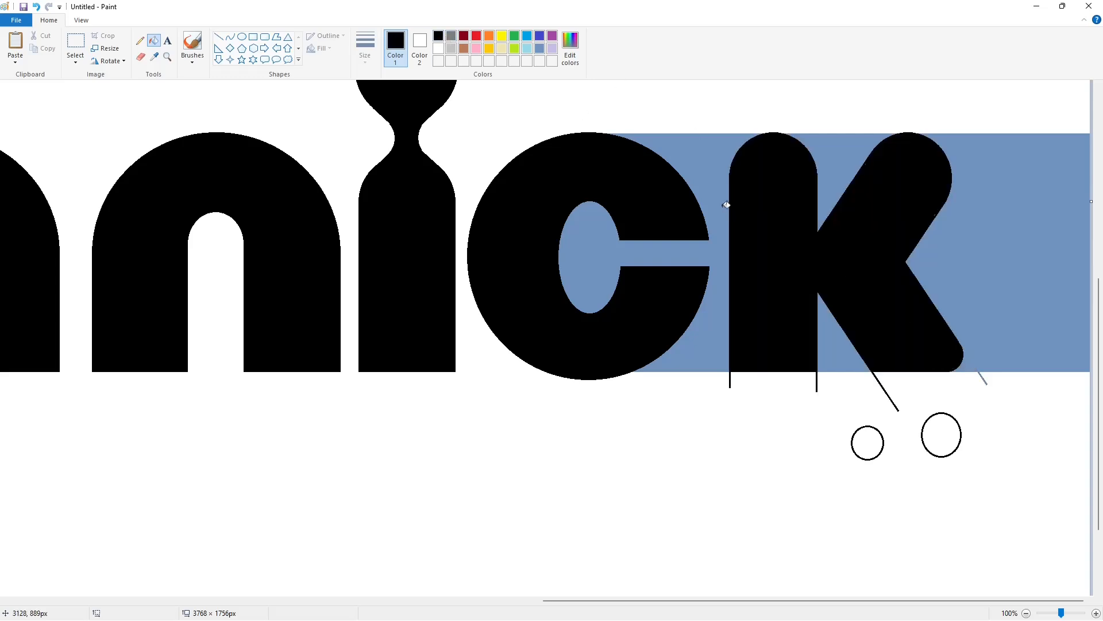
Try cleaning up the stray line end beside the k's leg in blue-gray and refilling the k black
left_click(218, 36)
left_click(539, 48)
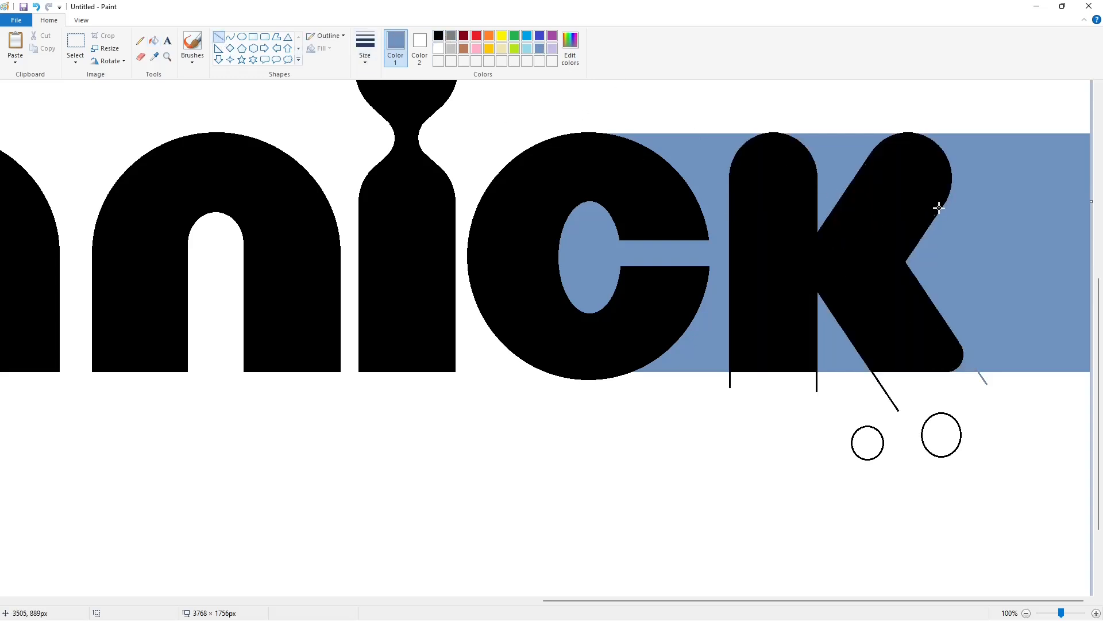
left_click(440, 37)
left_click(448, 39)
left_click(154, 41)
left_click(876, 308)
left_click(438, 37)
left_click(764, 267)
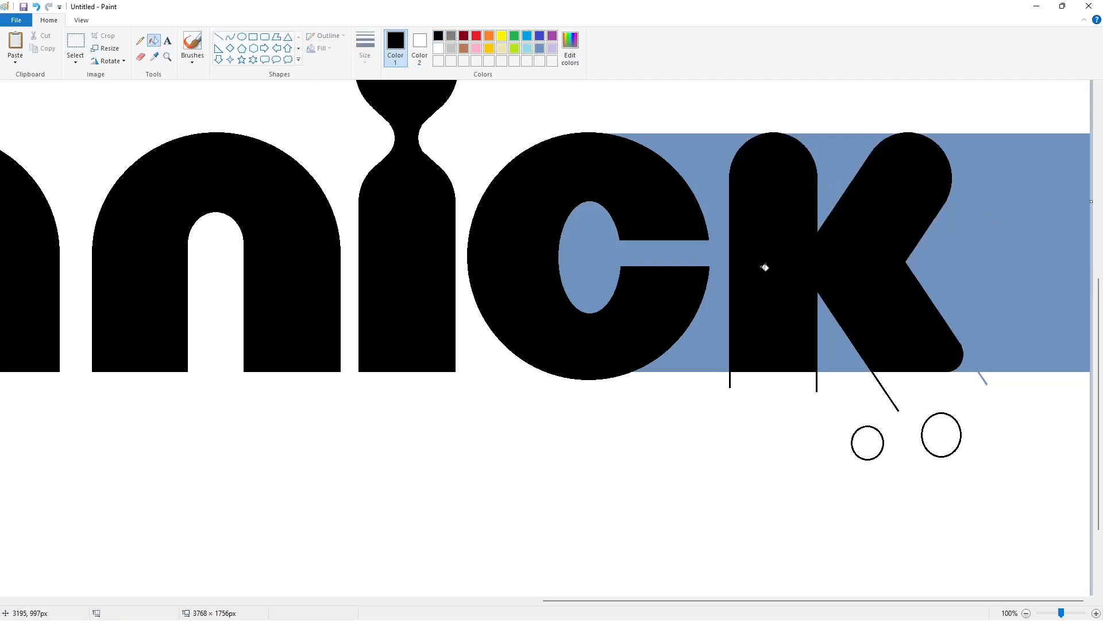
Undo the recent fills, try a gray fill on the band beside the k, revert it and refill the k black
key("super+x")
left_click(729, 449)
key("ctrl+z")
key("ctrl+z")
key("ctrl+z")
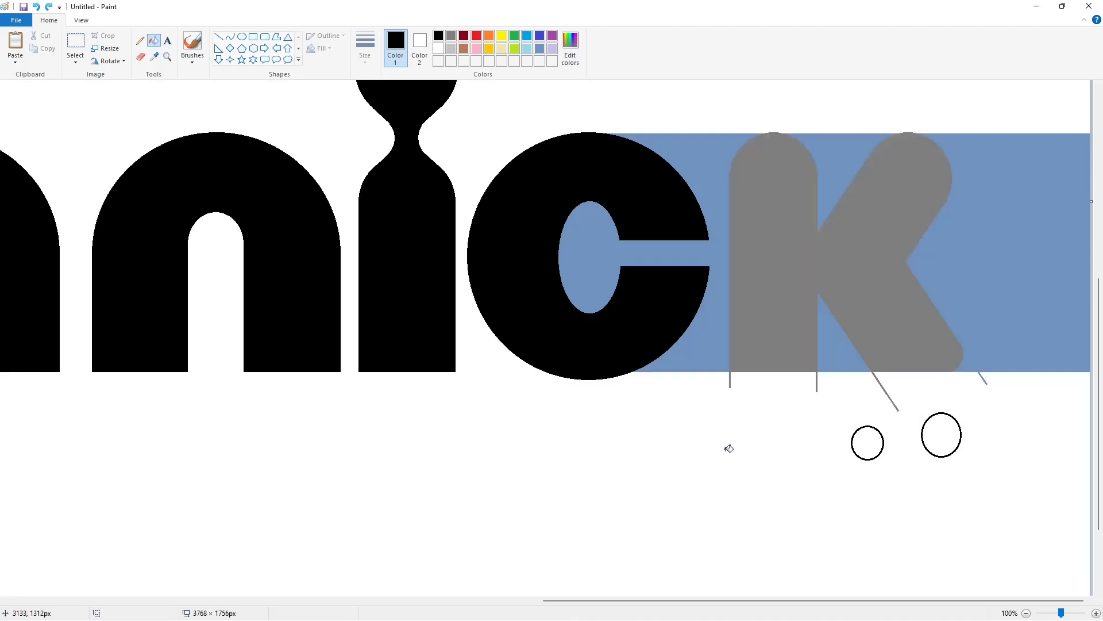
left_click(451, 37)
left_click(1022, 229)
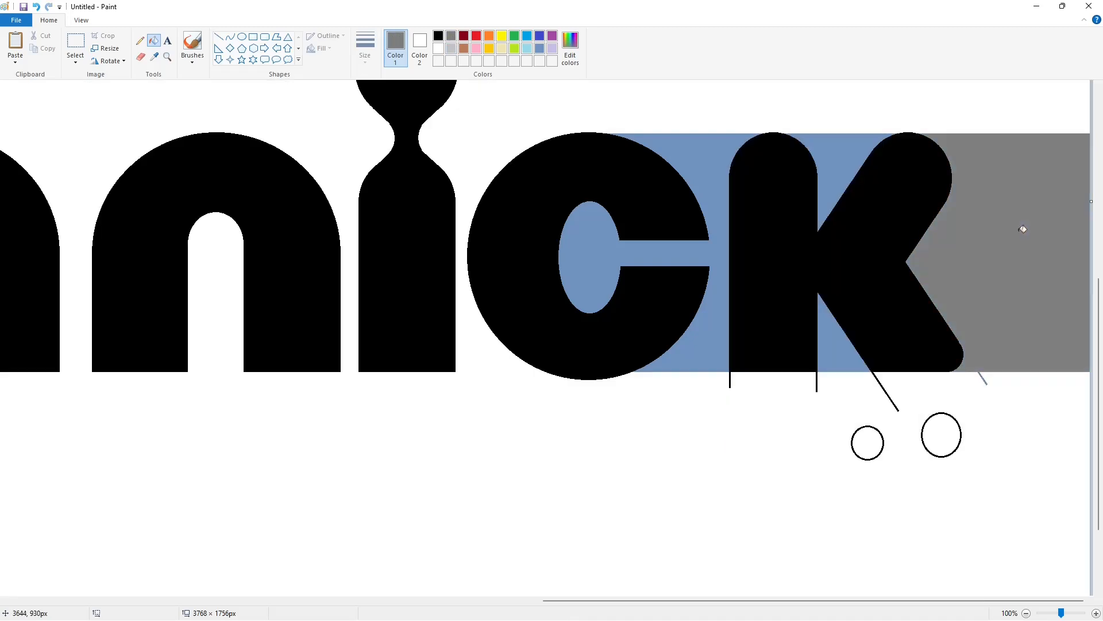
key("ctrl+z")
key("ctrl+z")
left_click(439, 37)
left_click(852, 263)
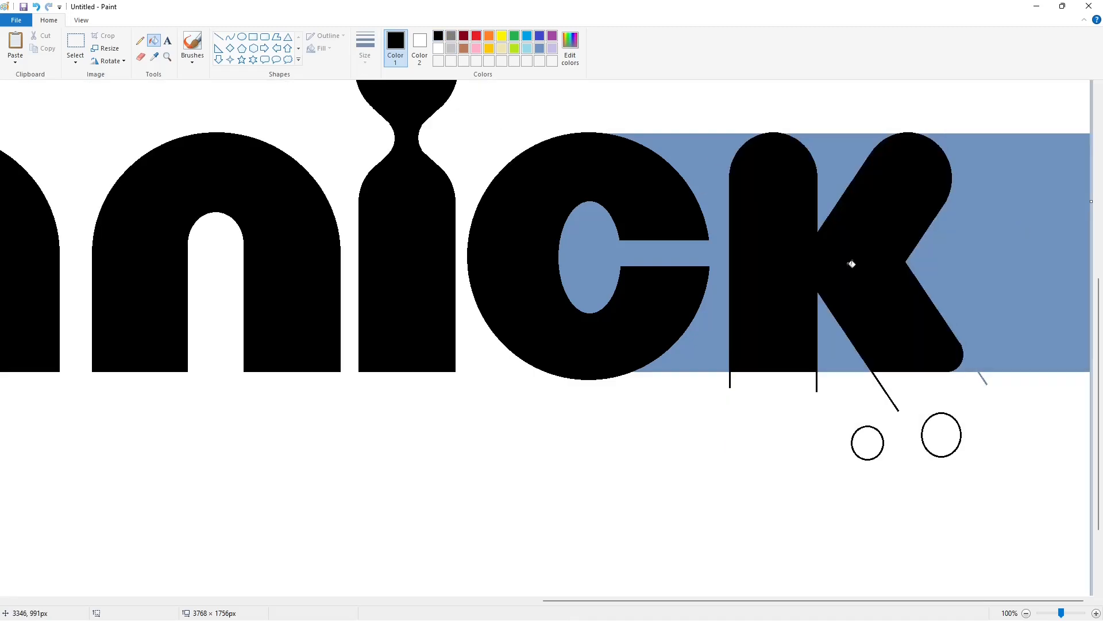
Fill the remaining blue-gray areas inside the c and around the k white
left_click(438, 48)
left_click(591, 242)
left_click(827, 147)
left_click(834, 331)
left_click(988, 253)
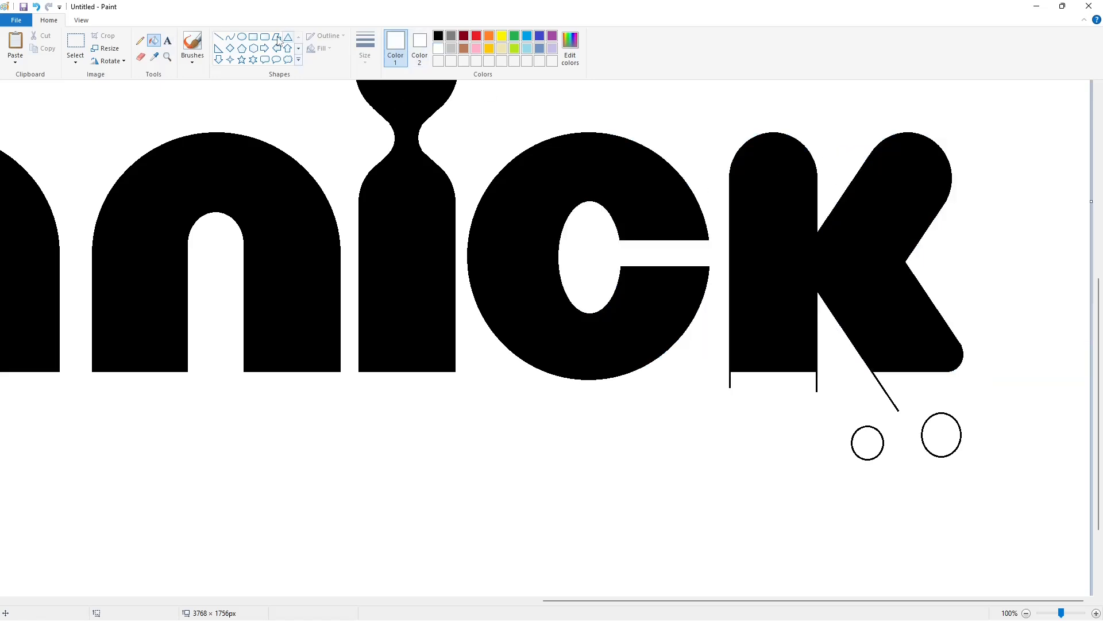
Cut the overhanging lines off the k's base with a white horizontal line just below its lower edge
left_click(218, 36)
left_click_drag(718, 376, 918, 376)
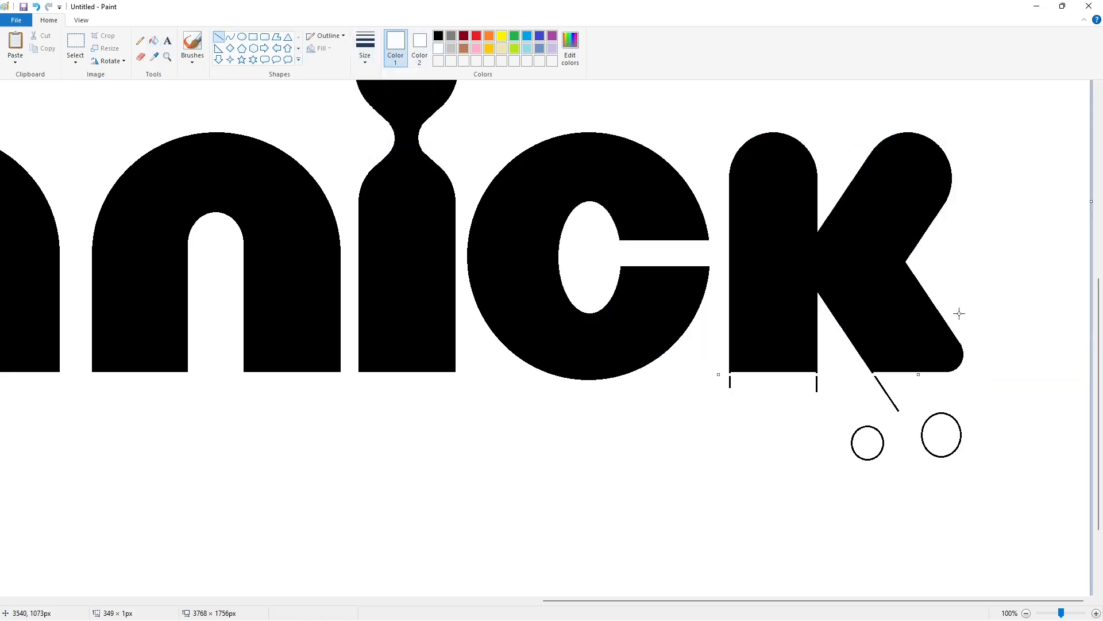
left_click_drag(951, 320, 978, 377)
Erase the detached line ends and the two spare ovals below the k by filling them white
left_click(154, 41)
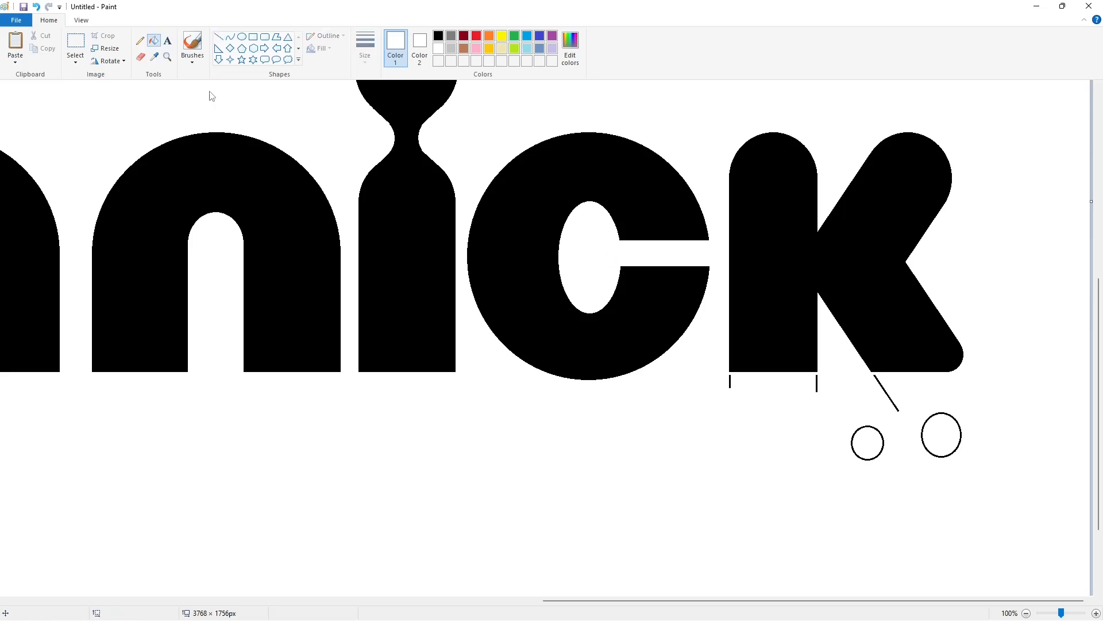
left_click(817, 384)
left_click(884, 390)
left_click(879, 430)
left_click(922, 437)
Erase the spare circle, e, n and diagonal line above the lettering by filling them white
scroll(990, 554, "down", 1)
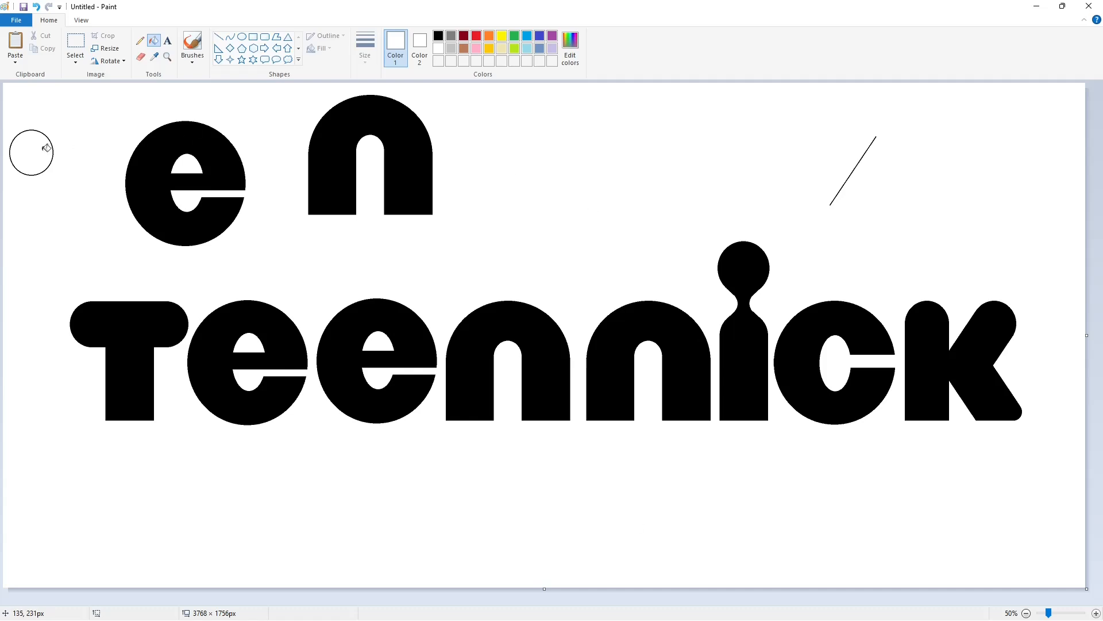
left_click(47, 148)
left_click(234, 167)
left_click(333, 173)
left_click(838, 192)
Define a vivid pink custom colour and fill the T with it
left_click(476, 36)
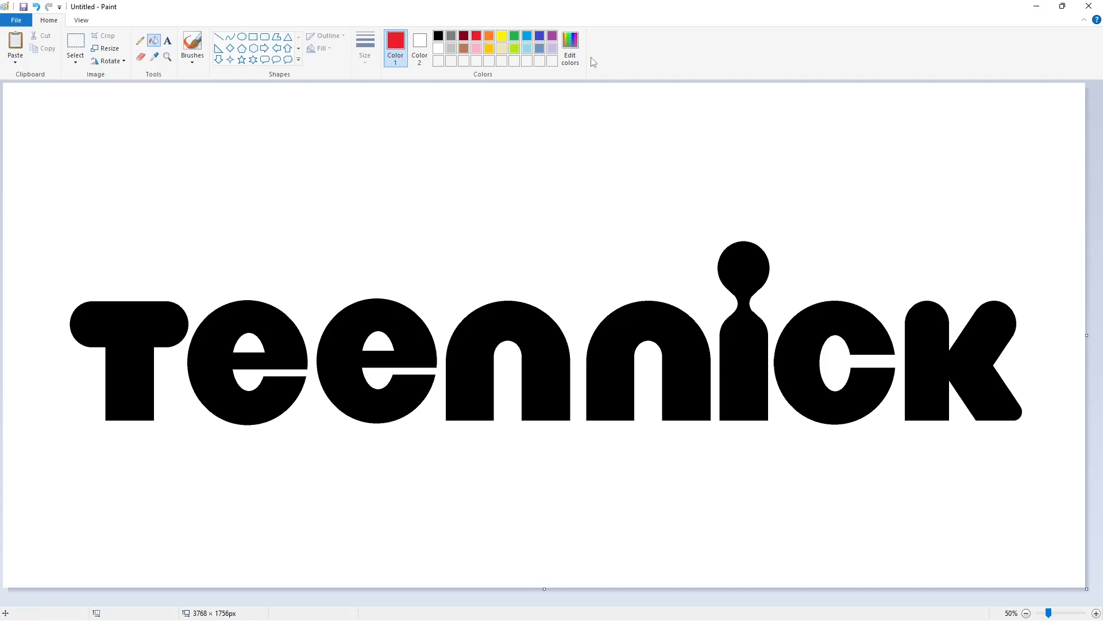
left_click(570, 47)
left_click(645, 247)
left_click(463, 392)
left_click(489, 36)
left_click(439, 61)
left_click(164, 316)
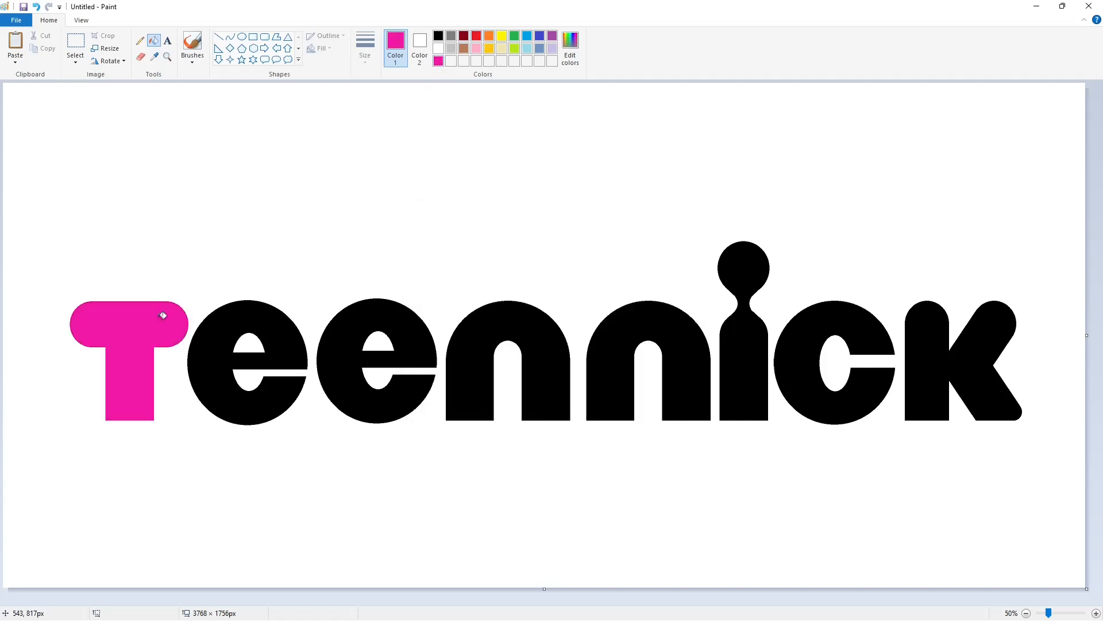
Fill both e's and the first n with the same vivid pink as the T
left_click(235, 319)
left_click(403, 321)
left_click(460, 346)
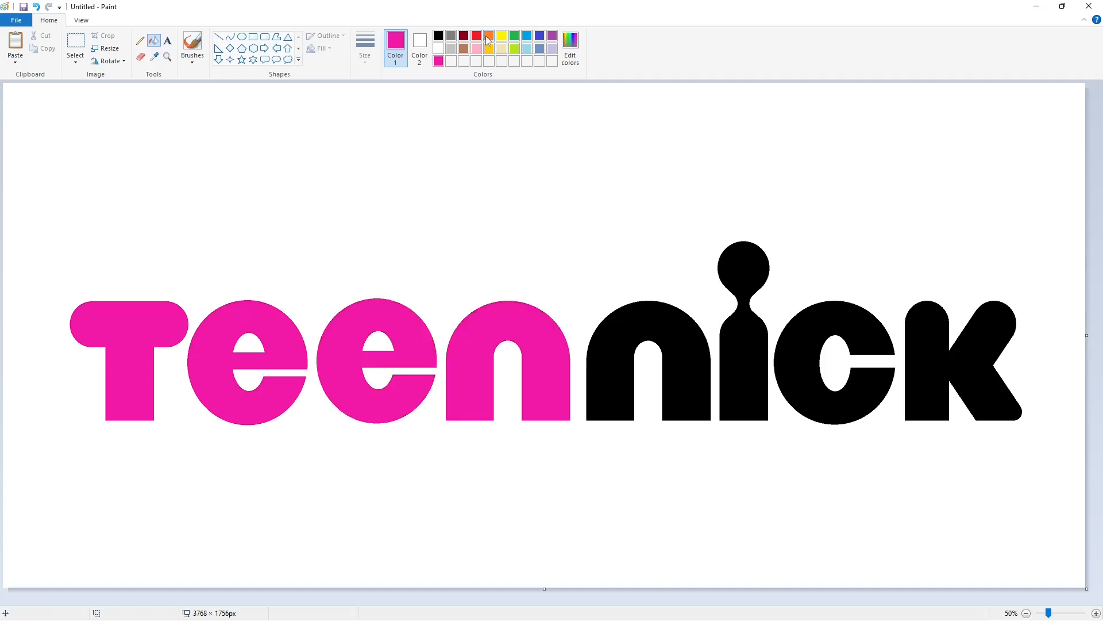
Fill the second n, the i, the c and the k with the orange palette colour
left_click(489, 36)
left_click(620, 338)
left_click(750, 357)
left_click(797, 361)
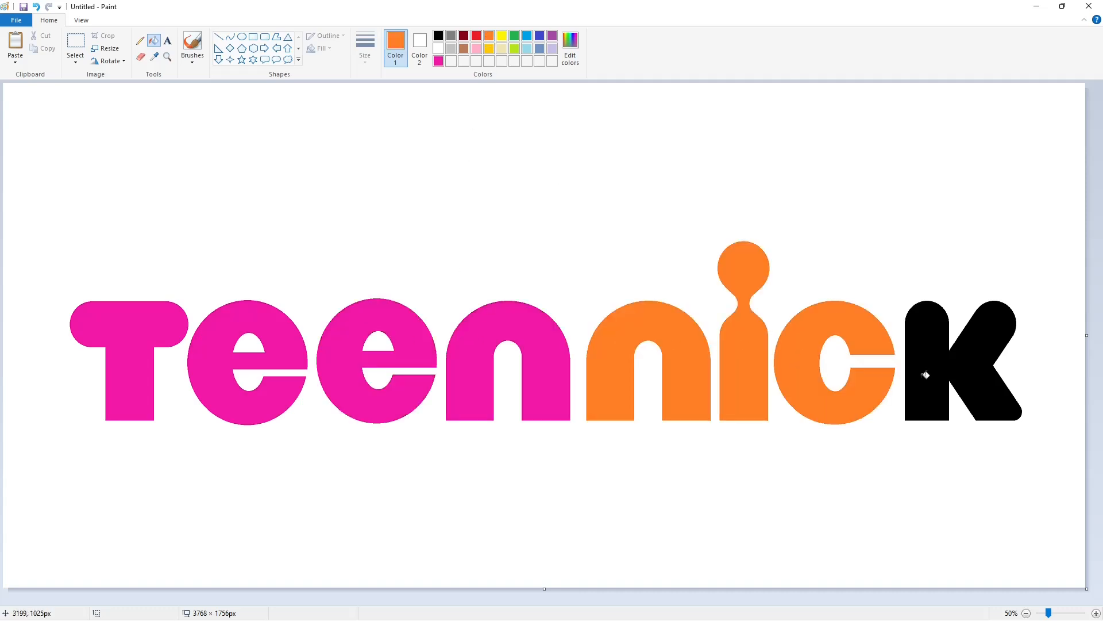
left_click(923, 374)
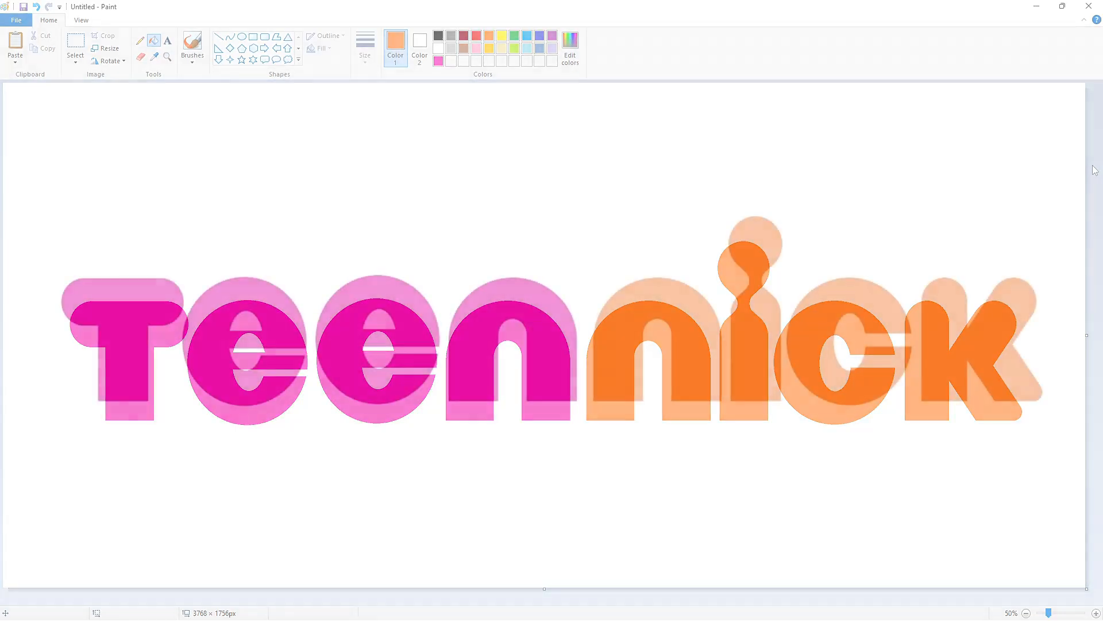